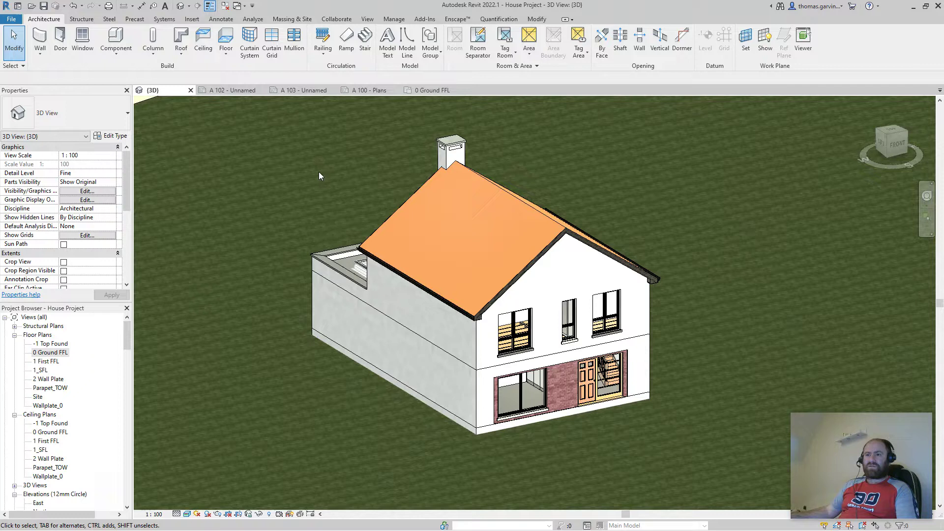
Start a DWG export from the File menu's Export > CAD Formats > DWG
left_click(13, 21)
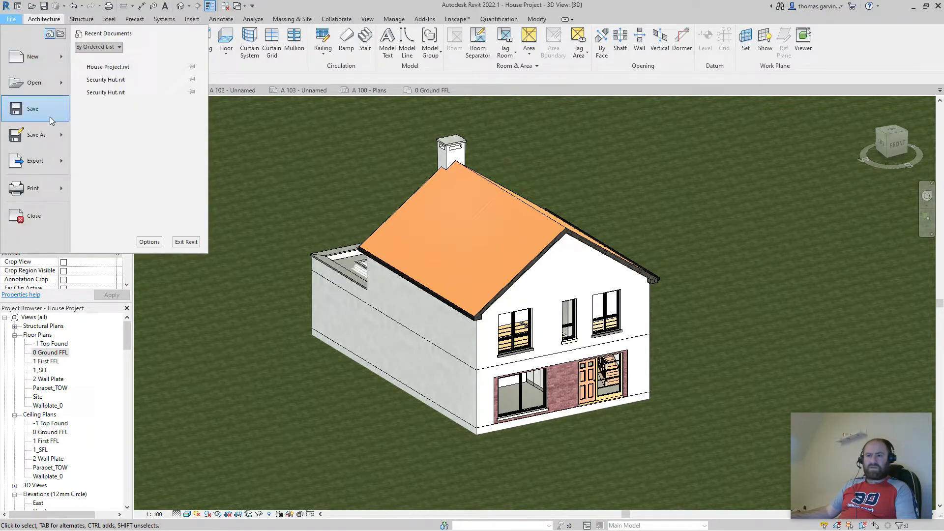
mouse_move(63, 164)
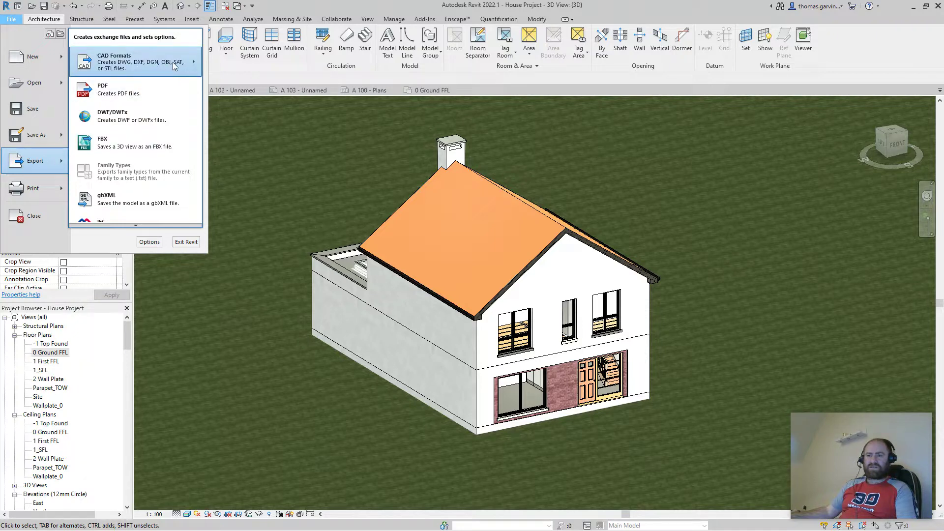
mouse_move(180, 66)
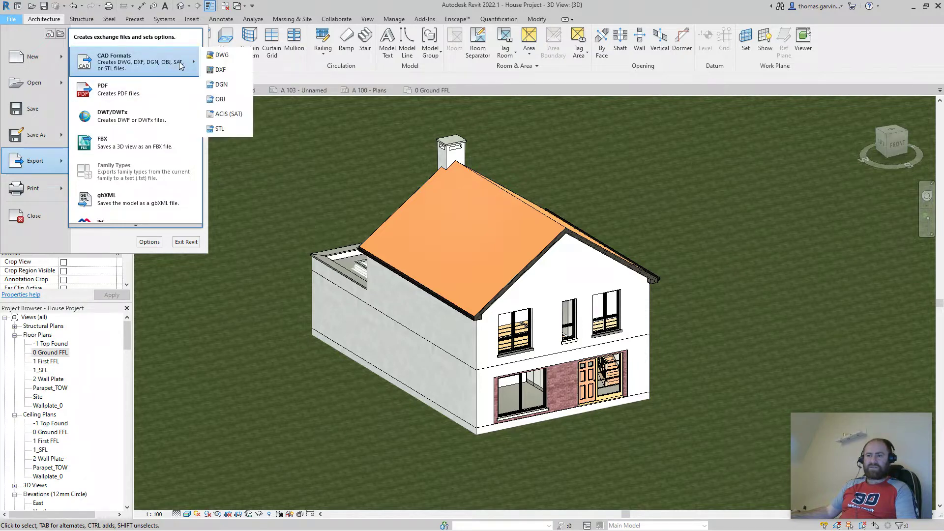
left_click(226, 56)
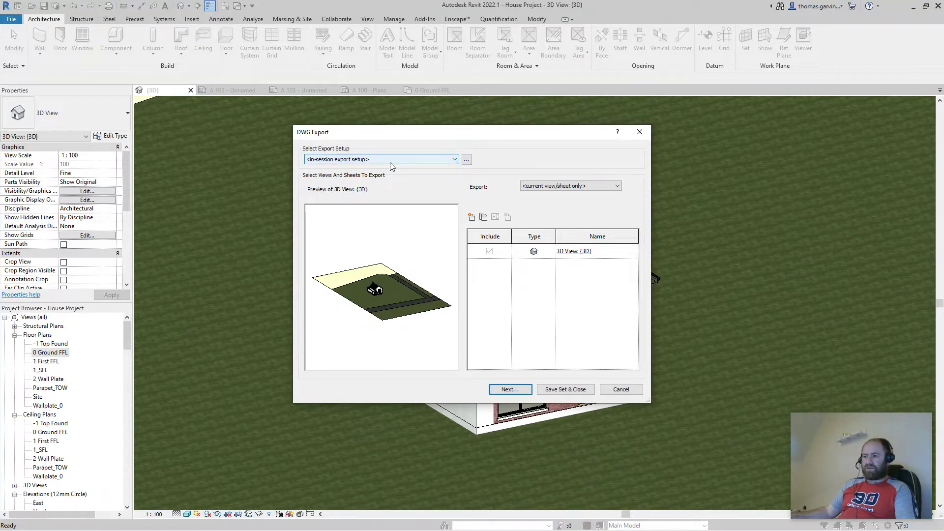
Open the export setup and review its Lines, Patterns, Text, Colors, Solids, Units and General tabs
left_click(467, 161)
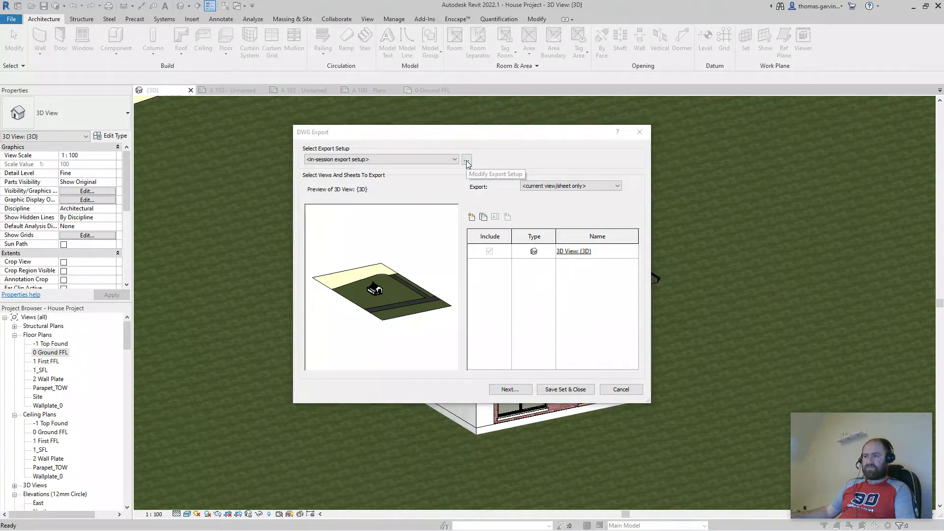
left_click(375, 162)
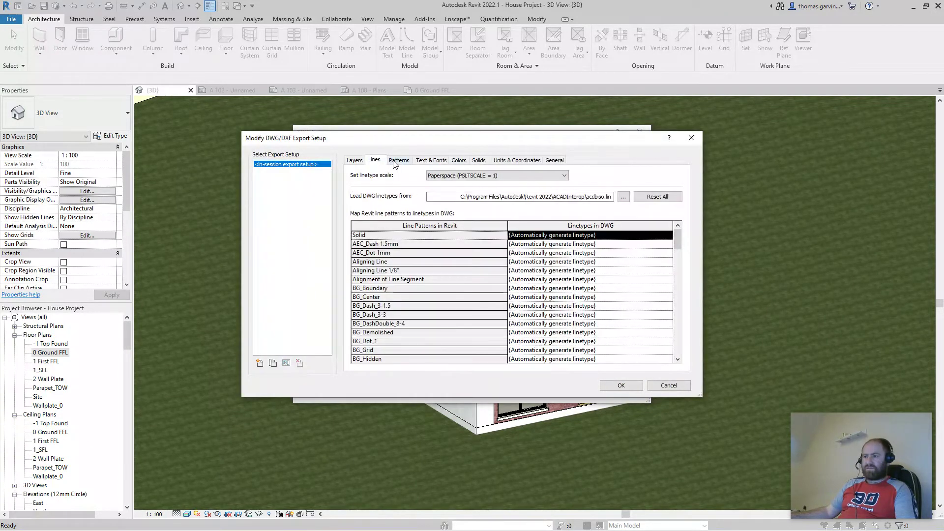
left_click(398, 161)
left_click(431, 161)
left_click(459, 162)
left_click(478, 160)
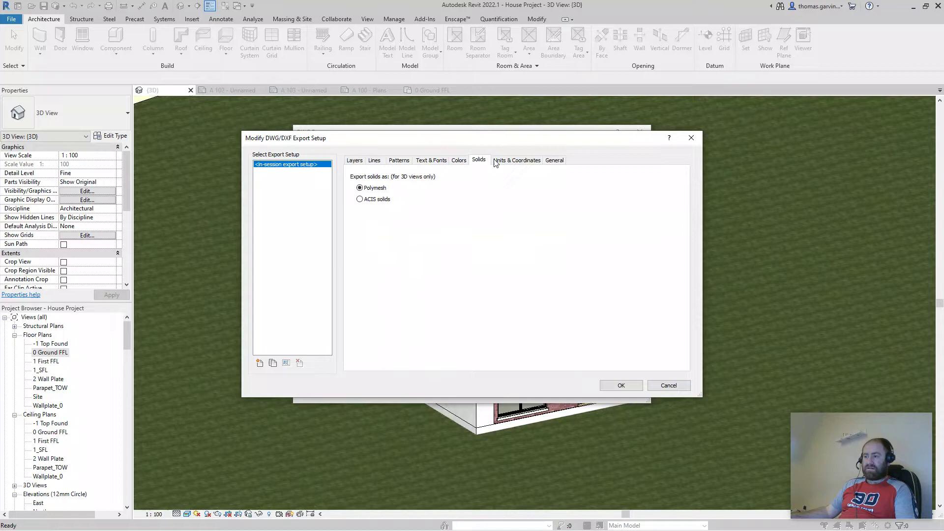
left_click(516, 160)
left_click(554, 160)
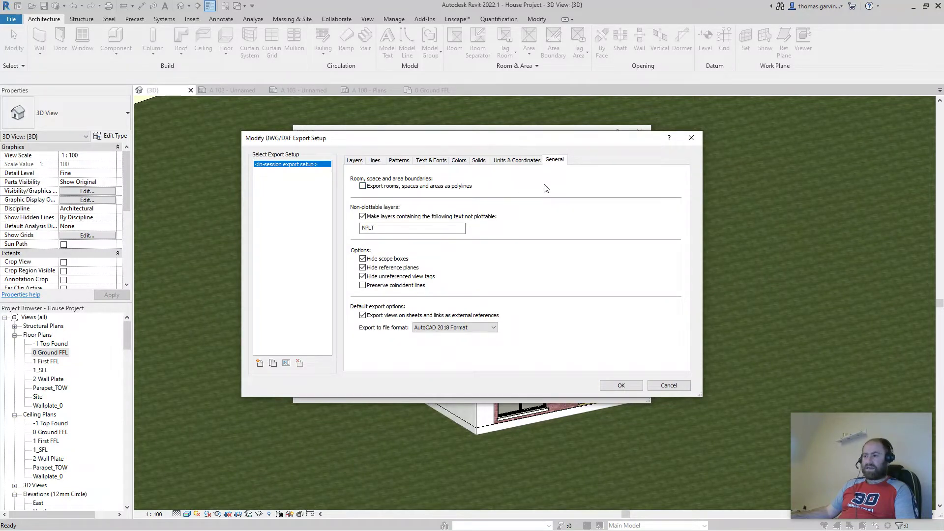
On Layers, load ISO Standard 13567 and confirm replacing the AIA layer names
left_click(354, 161)
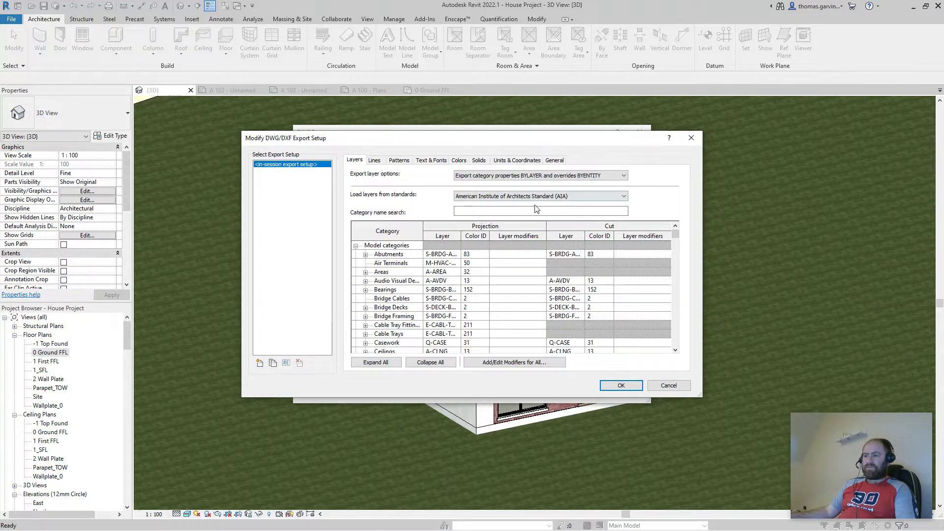
left_click(624, 196)
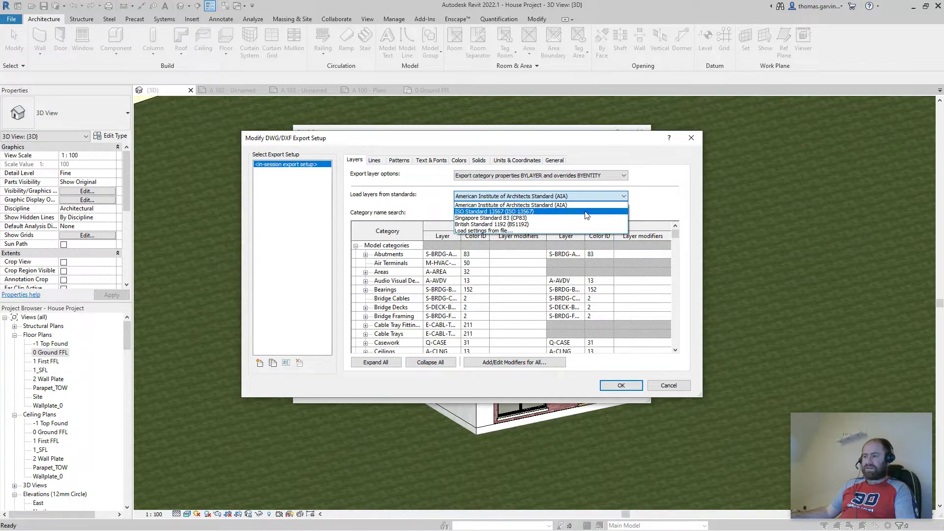
left_click(544, 211)
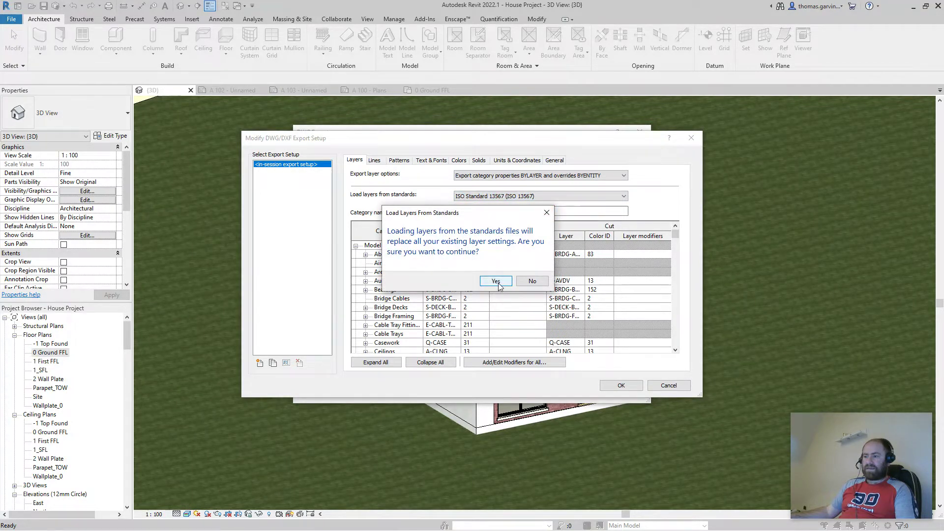
left_click(496, 282)
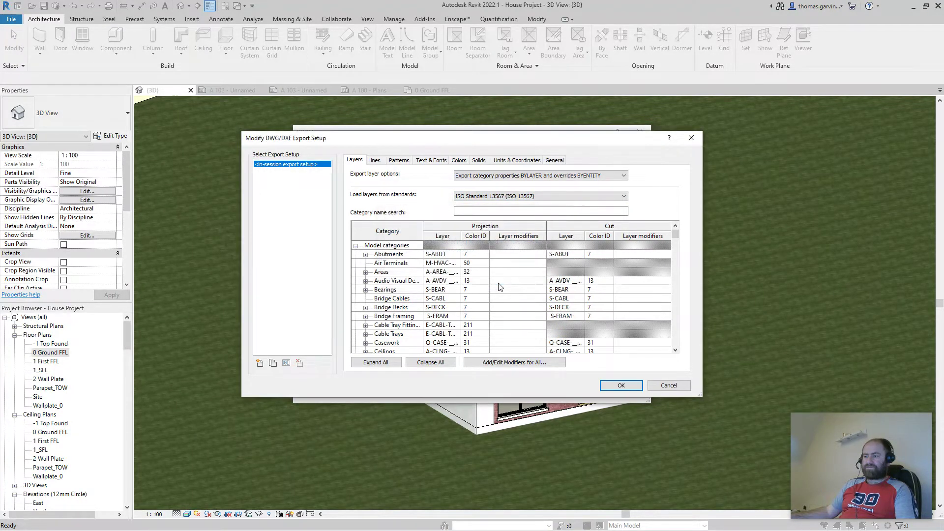
Review the Lines, Patterns, Text & Fonts and Colors export settings
left_click(375, 163)
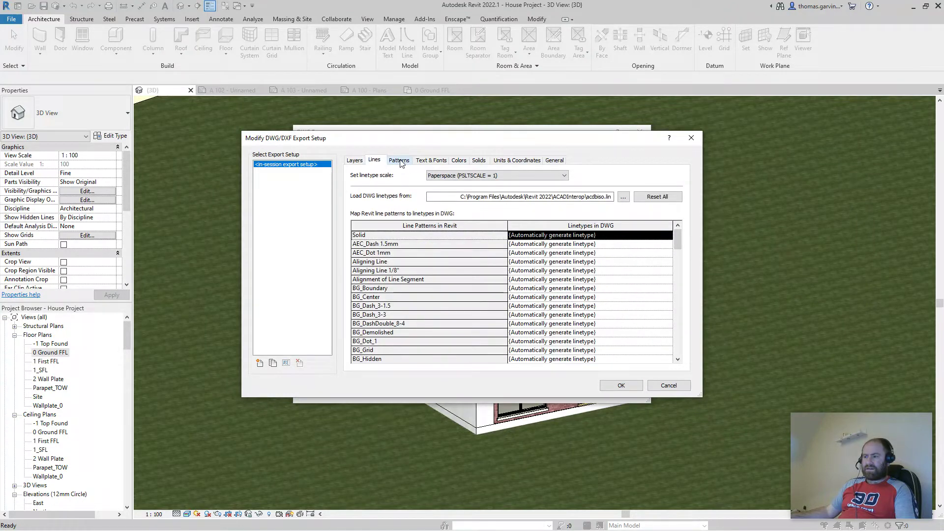
left_click(399, 161)
left_click(426, 161)
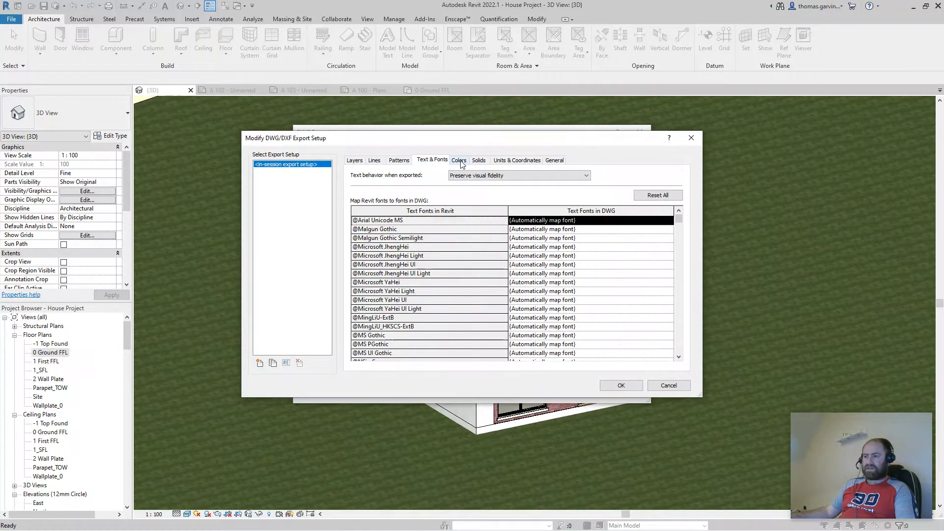
left_click(460, 162)
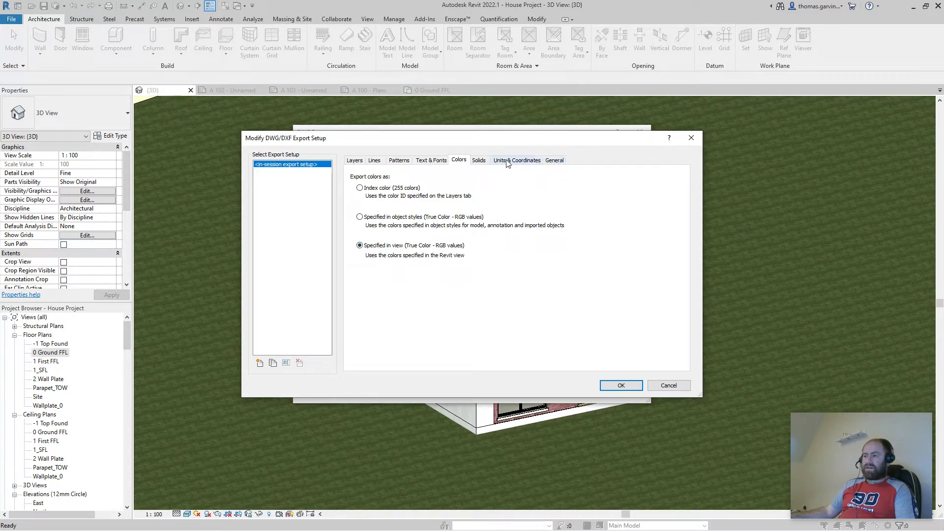
On General, set the export file format to AutoCAD 2013 Format
left_click(556, 161)
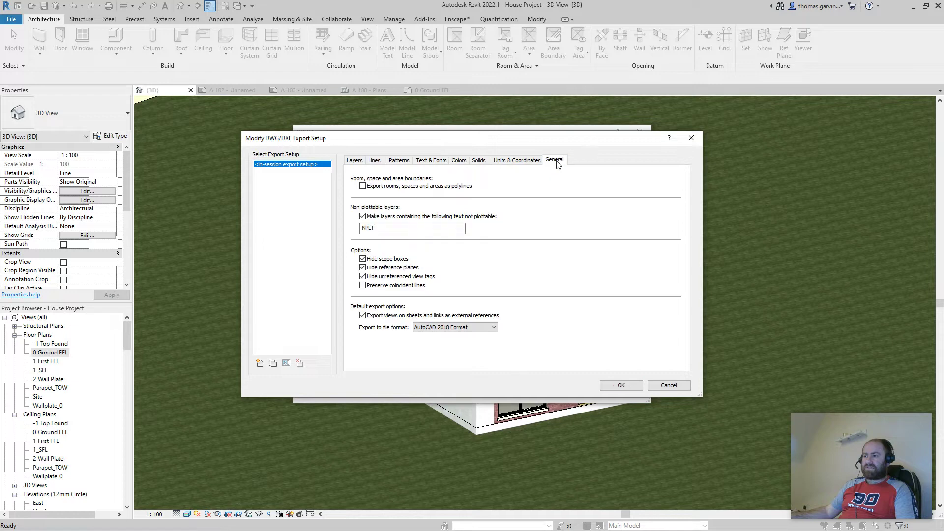
left_click(481, 329)
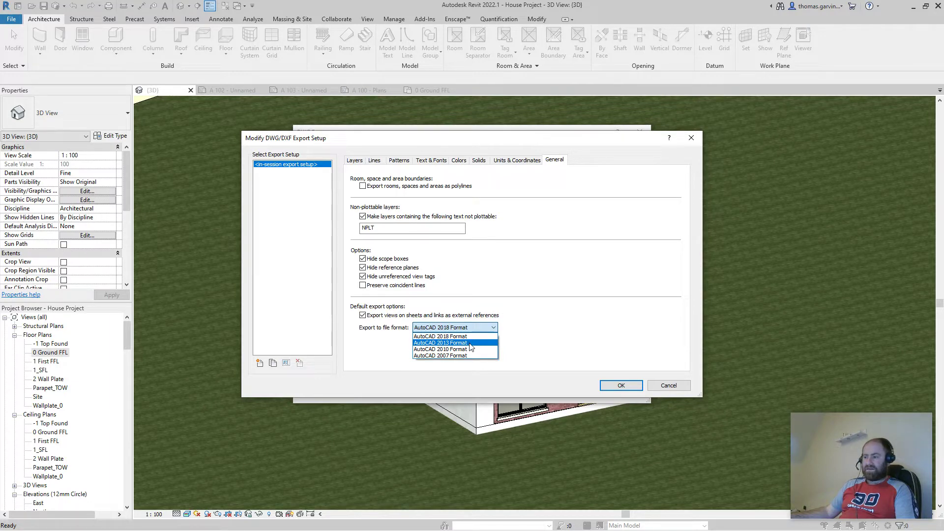
left_click(471, 343)
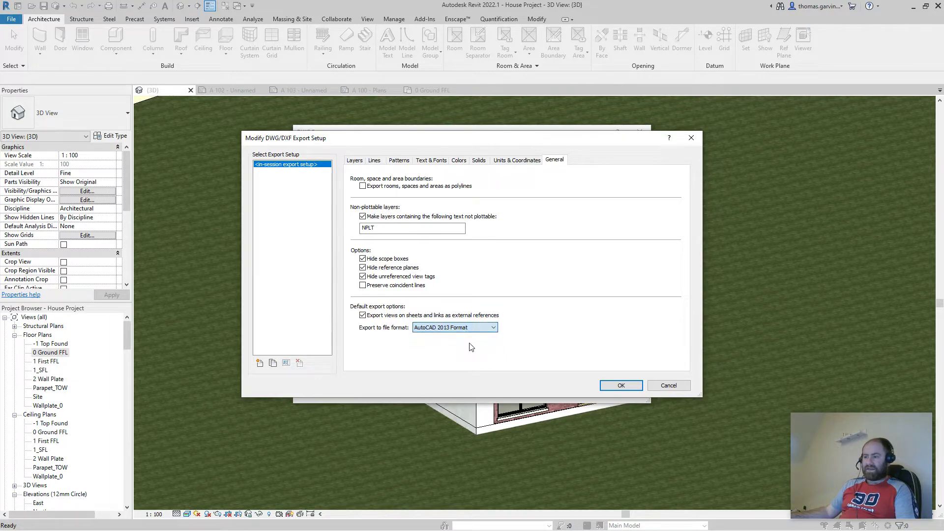
Apply the modified setup and switch to exporting a views/sheets set, listing all views
left_click(621, 385)
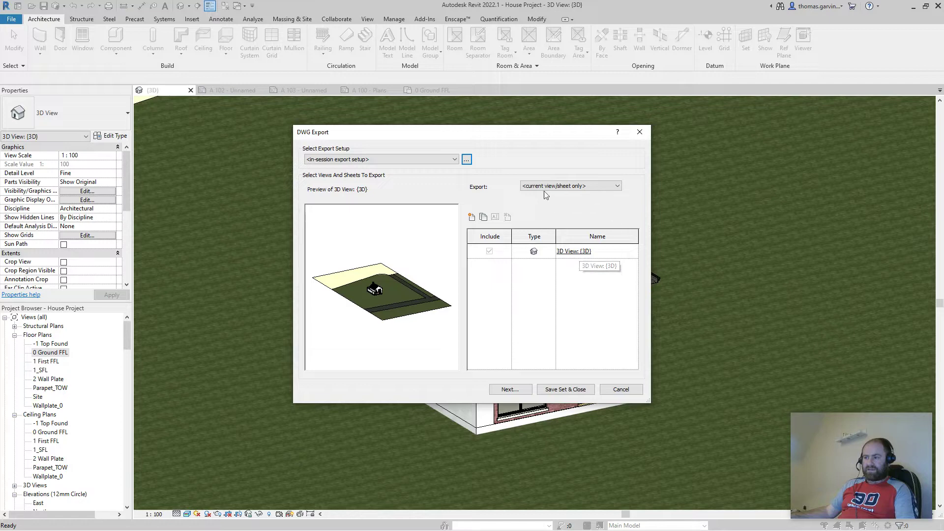
left_click(593, 186)
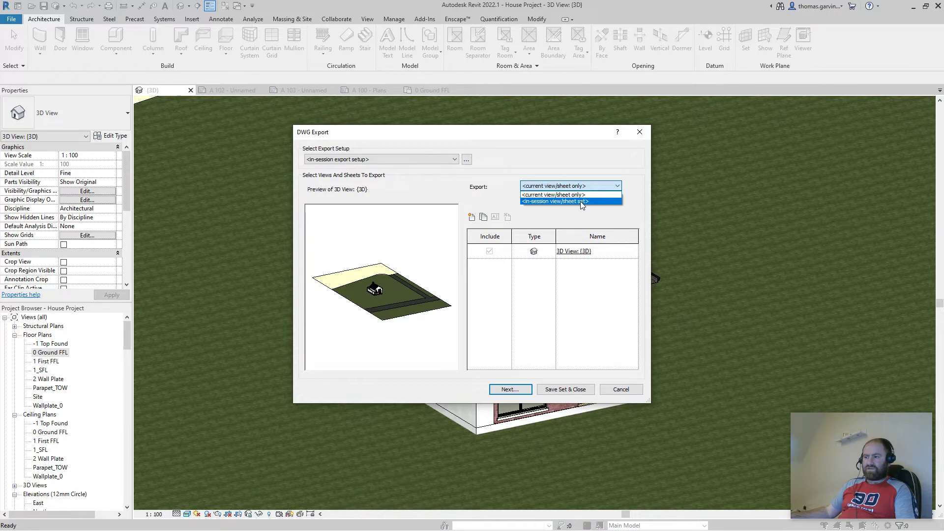
left_click(581, 202)
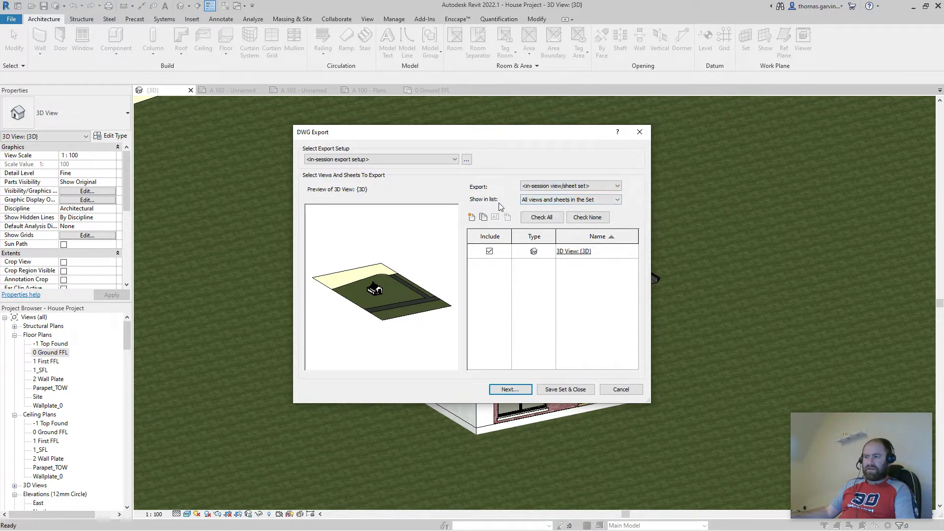
left_click(545, 200)
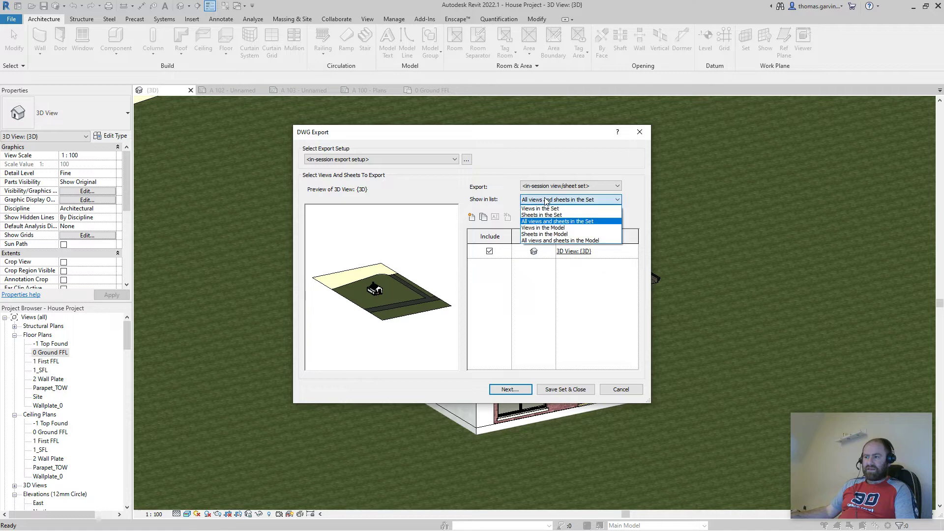
left_click(567, 227)
scroll(576, 314, "down", 10)
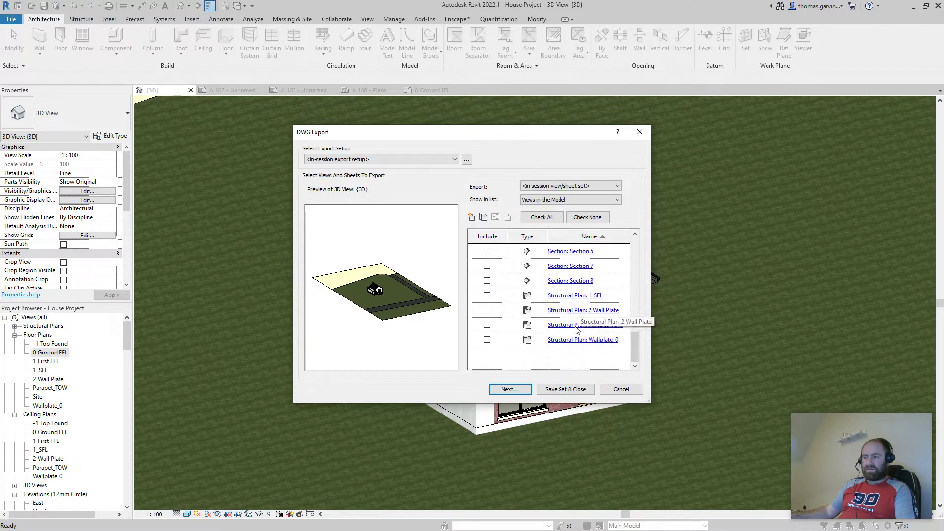
scroll(576, 328, "up", 10)
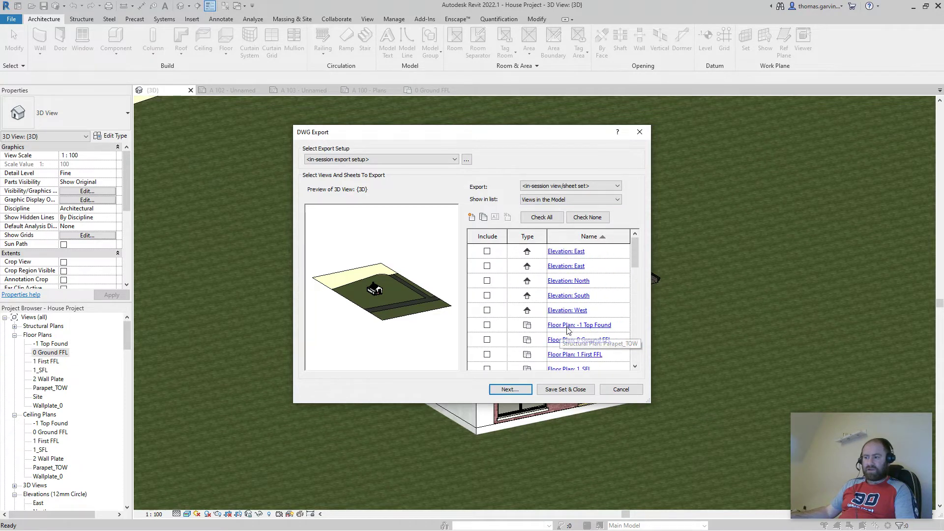
Filter the export list to sheets only, then to all views and sheets
left_click(565, 199)
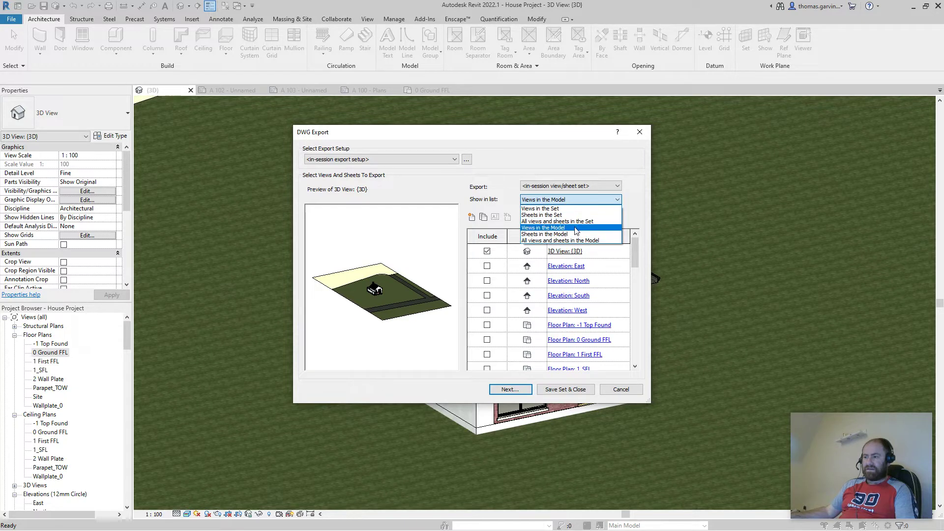
left_click(574, 235)
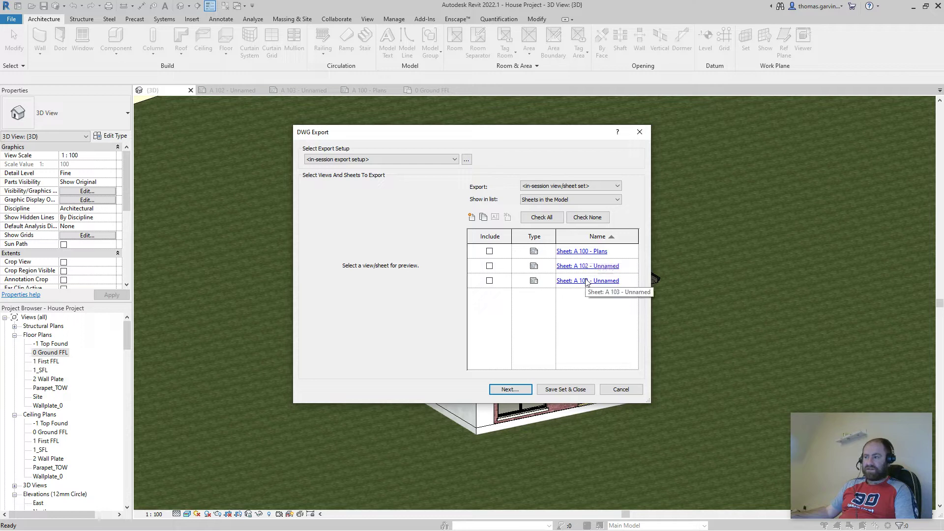
left_click(568, 200)
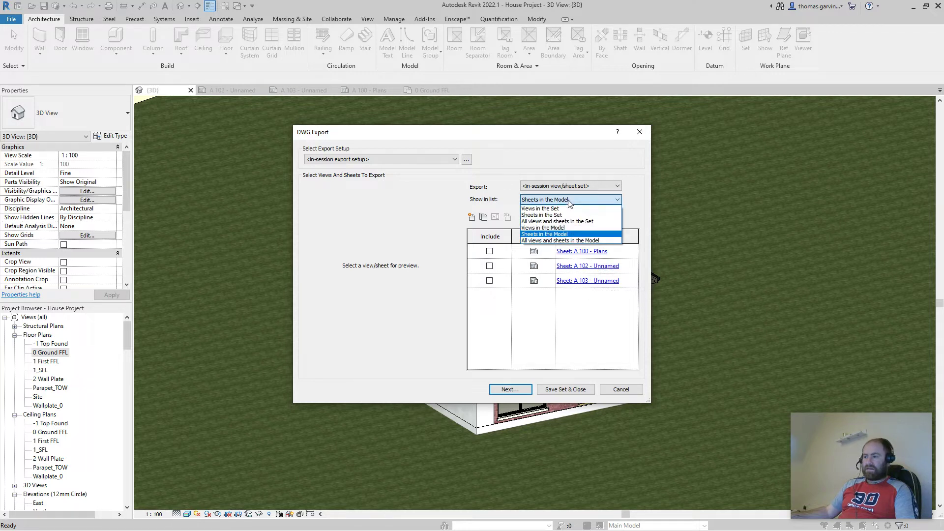
left_click(567, 240)
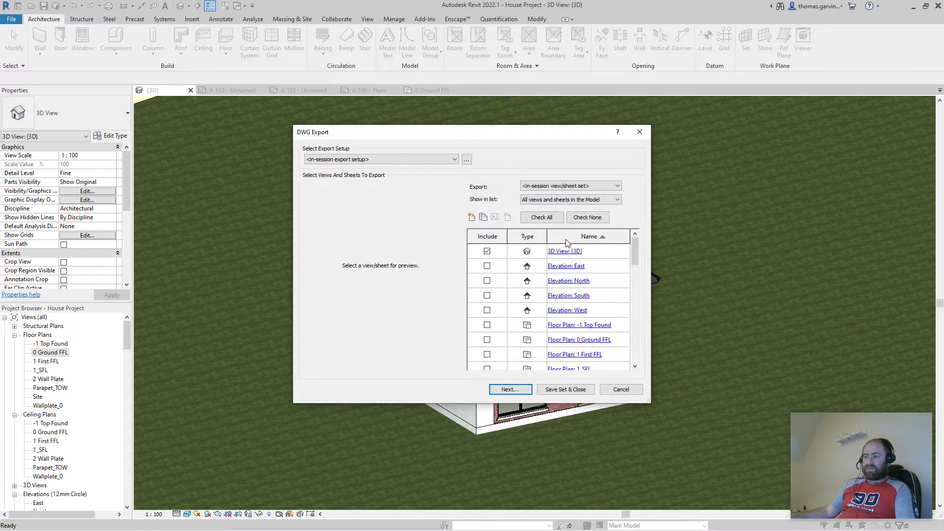
left_click(563, 201)
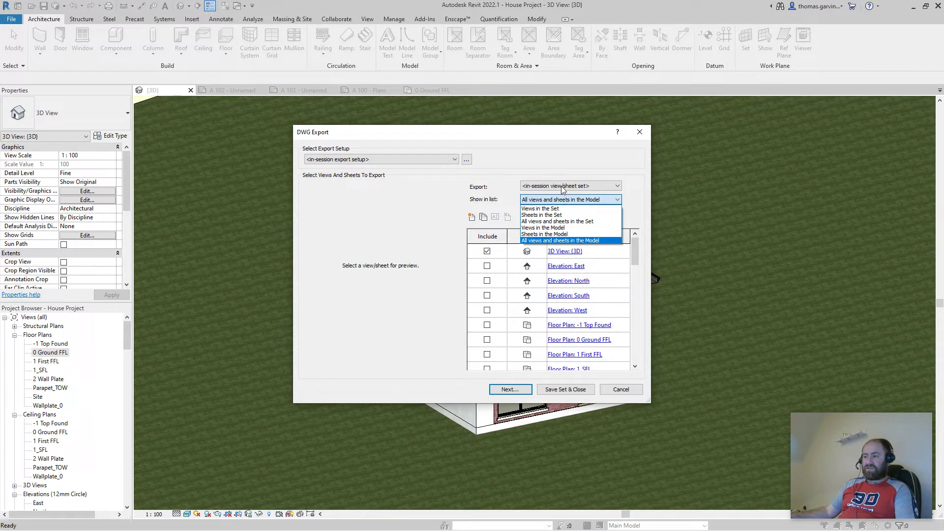
left_click(564, 187)
Set the export to <current view/sheet only> for the 3D view
left_click(563, 188)
left_click(564, 194)
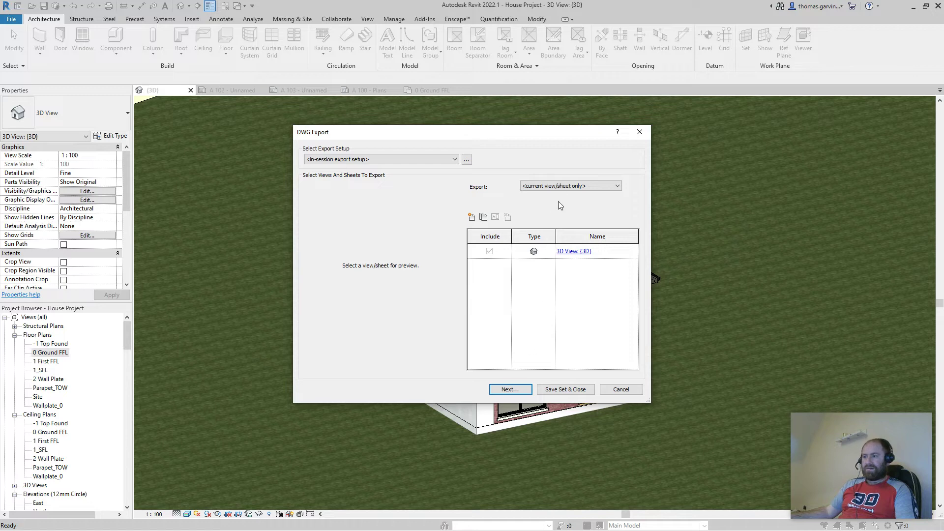
left_click(570, 186)
Cancel DWG export, then print Selected views/sheets combined into a single file, opening sheet selection
left_click(621, 390)
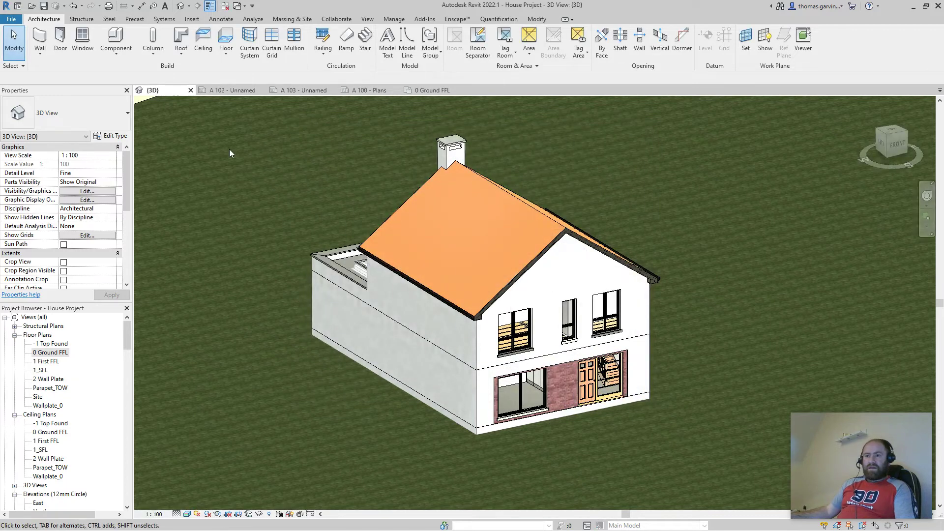
left_click(11, 18)
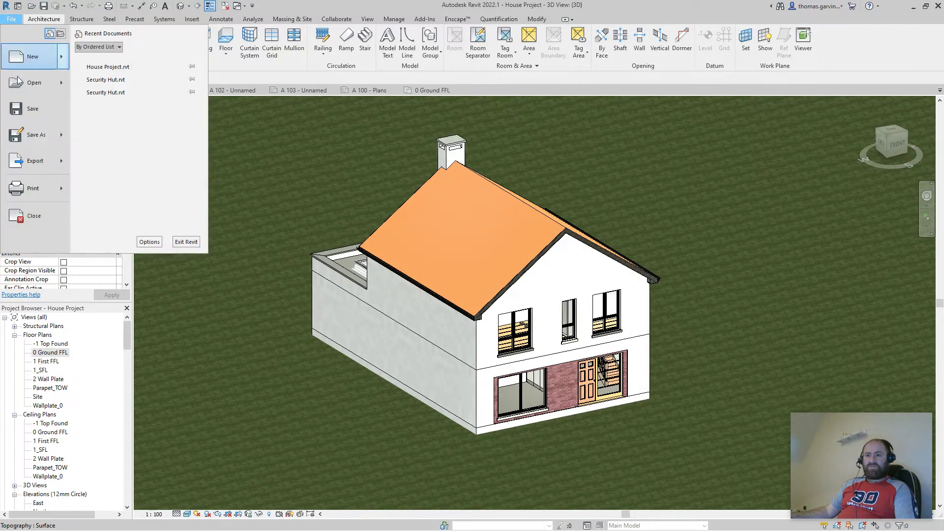
left_click(46, 190)
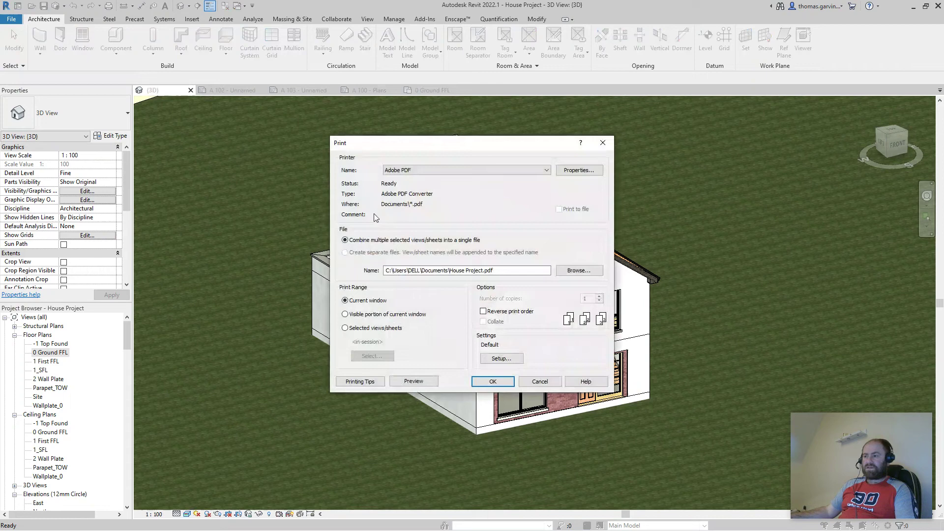
left_click(350, 328)
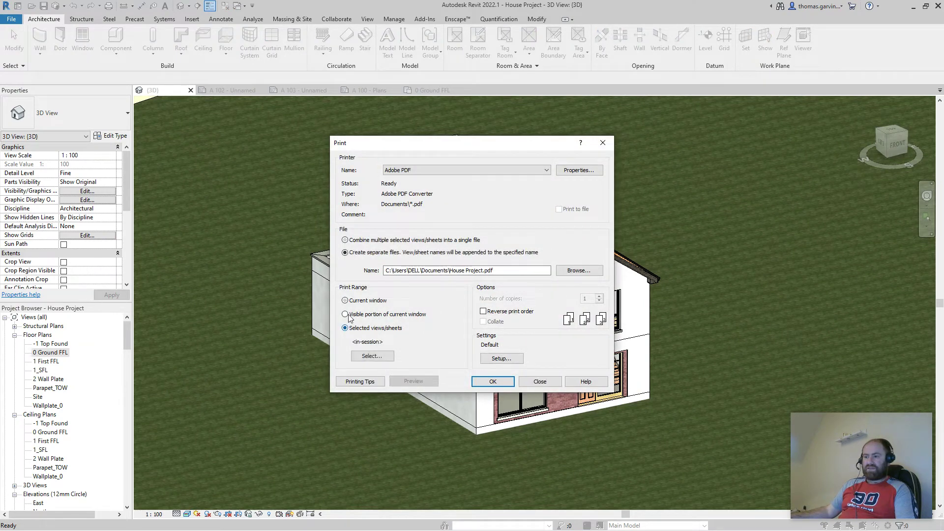
left_click(356, 242)
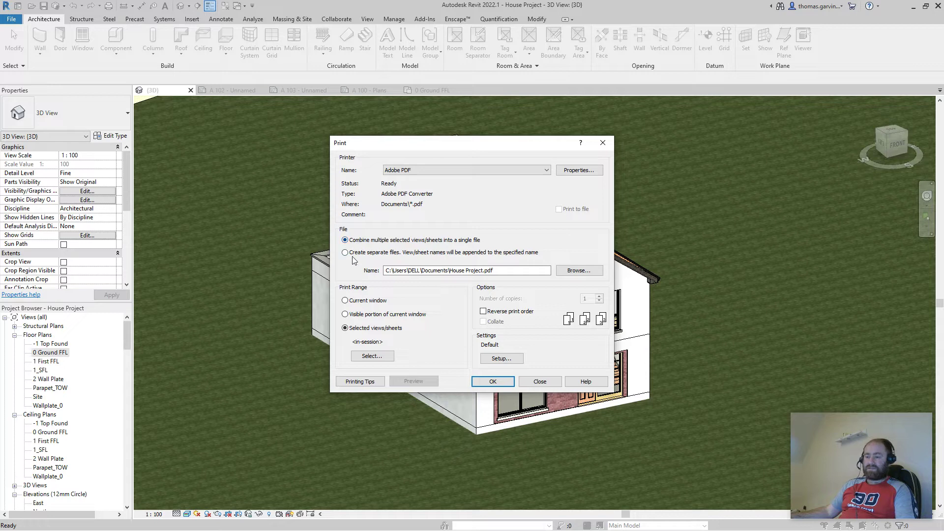
left_click(372, 356)
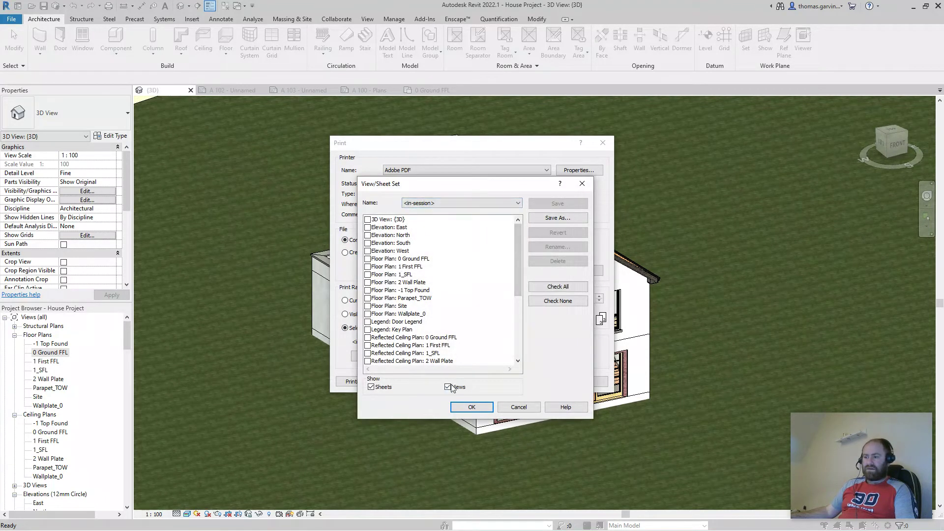
Show only sheets, clear the list, and tick A 103, A 102 and A 100
left_click(448, 387)
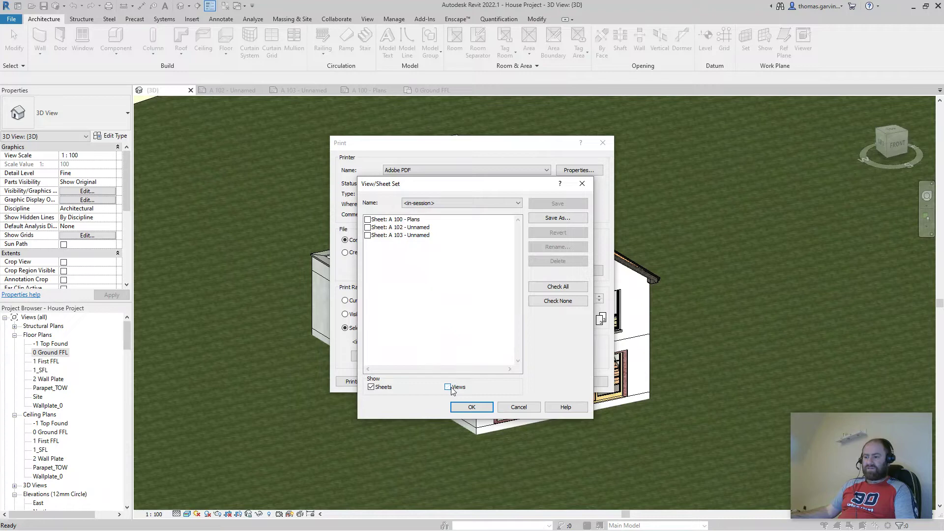
left_click(563, 302)
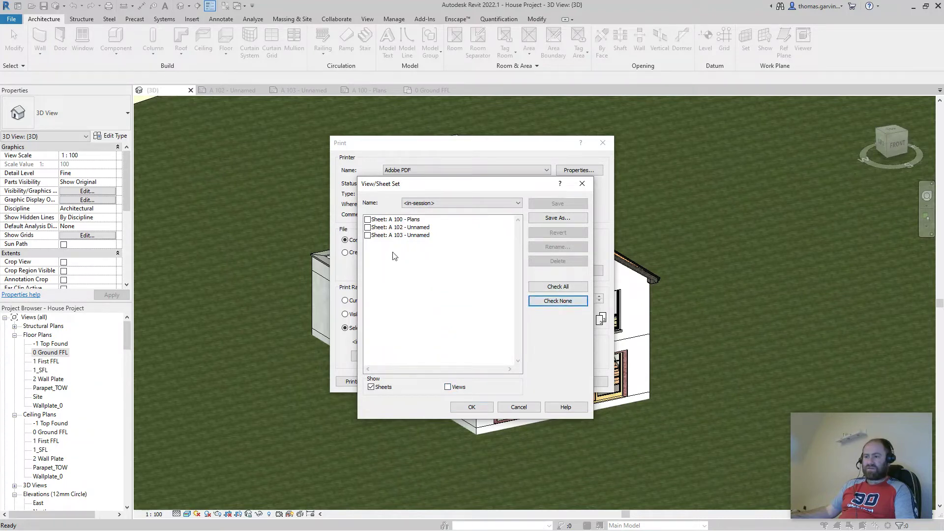
left_click(368, 235)
left_click(368, 227)
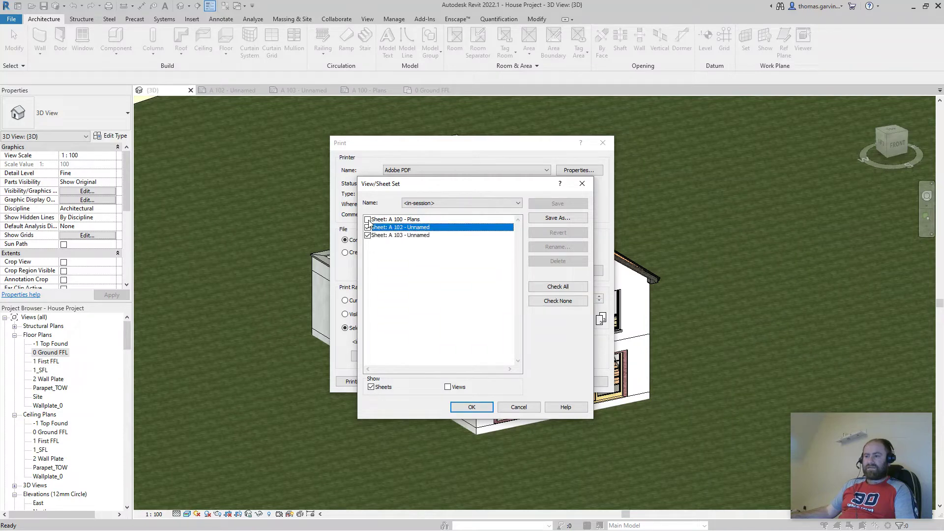
left_click(367, 219)
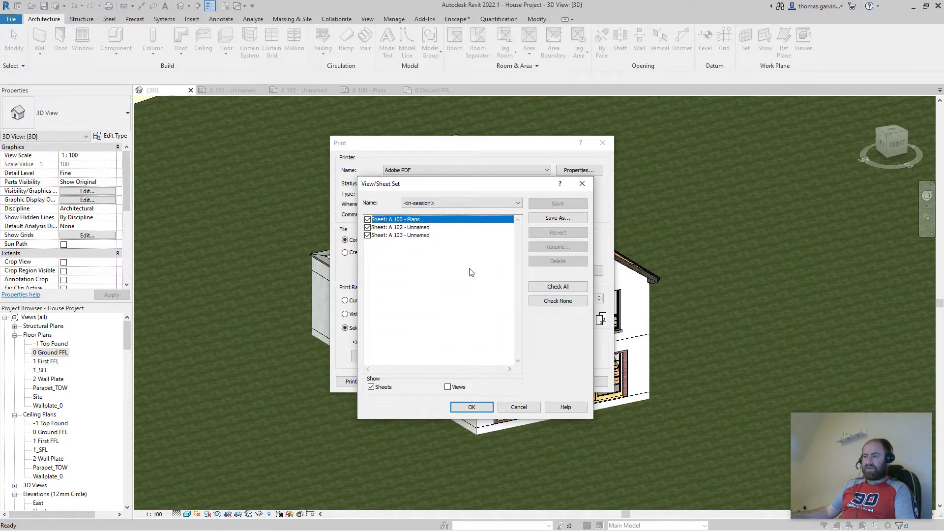
Save the ticked sheets as the 'Sheets Demo' set and close the Print dialog
left_click(545, 219)
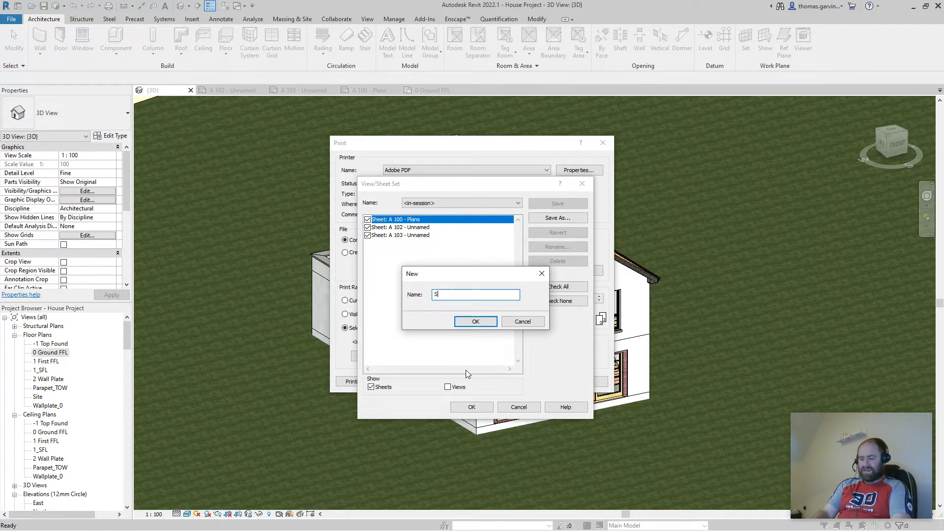
type("heets Dem")
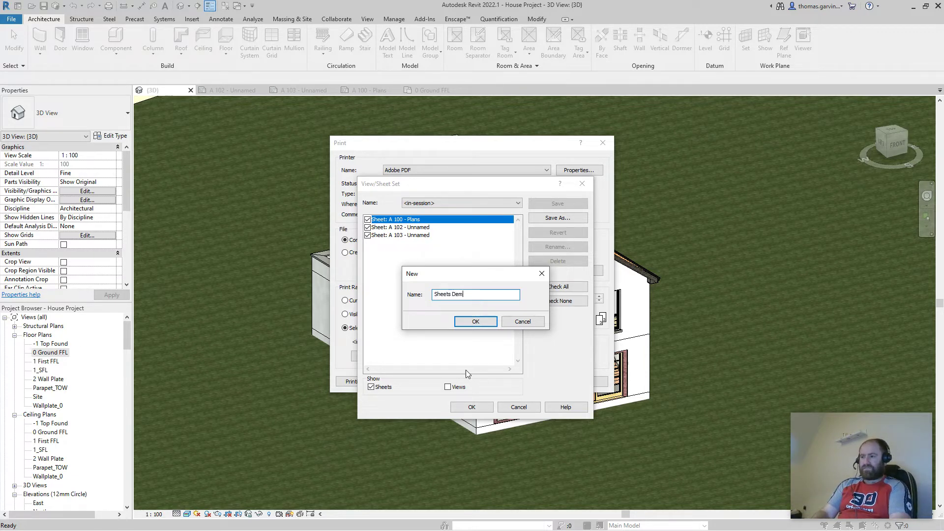
type("o")
left_click(474, 321)
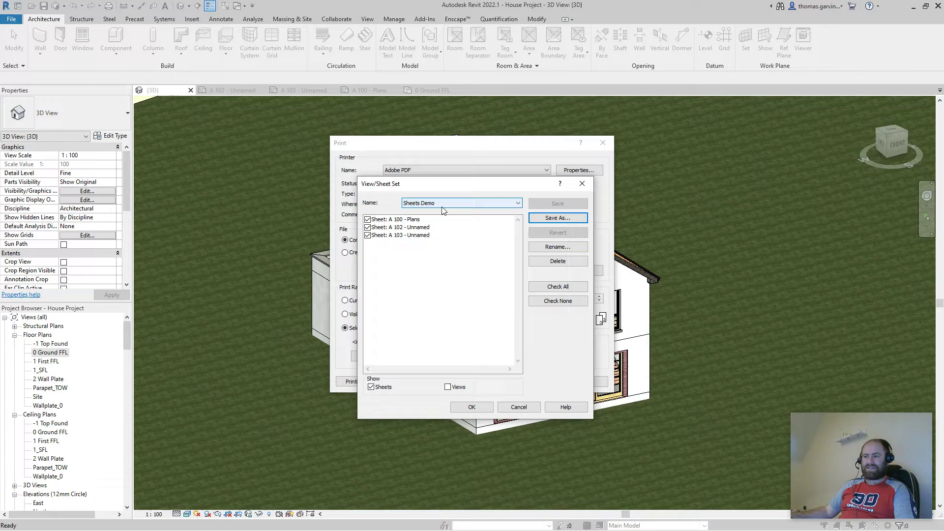
left_click(473, 408)
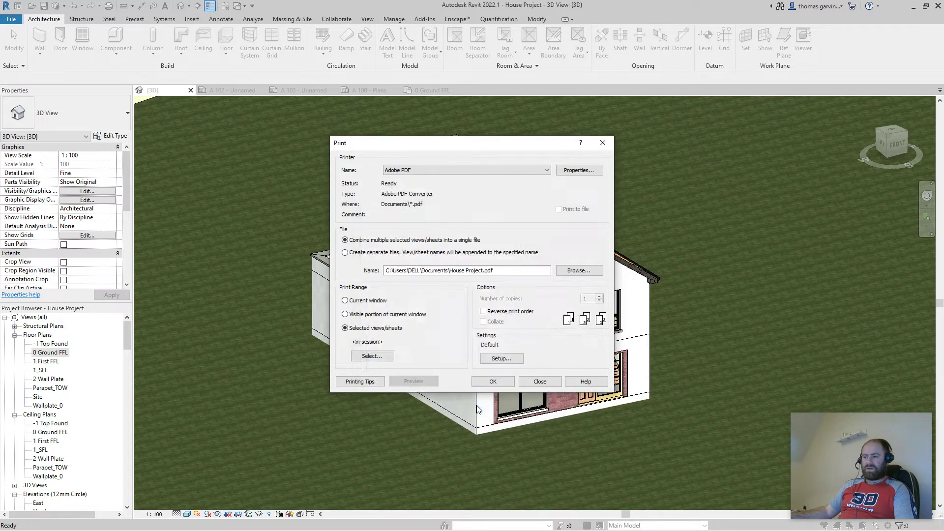
left_click(547, 383)
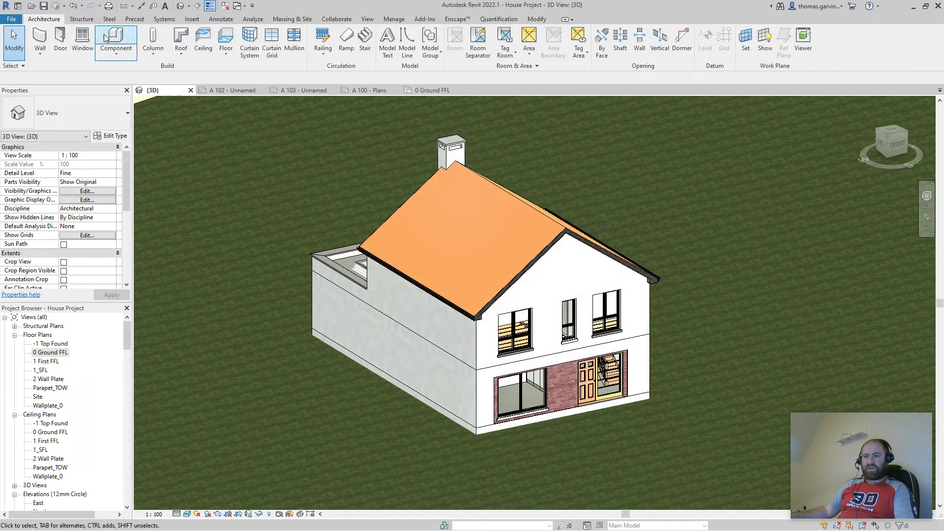
Open DWG export, choose the Sheets Demo set, and continue to the save-location dialog
left_click(12, 20)
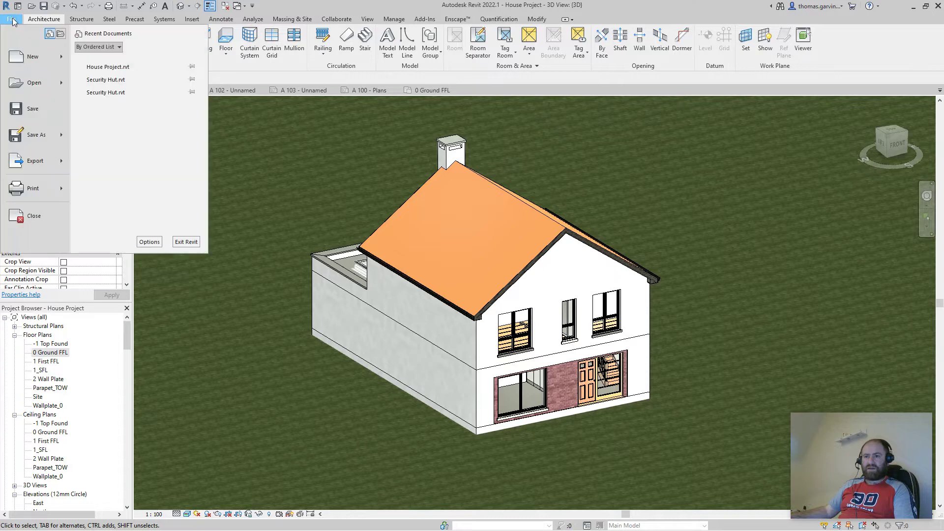
mouse_move(49, 161)
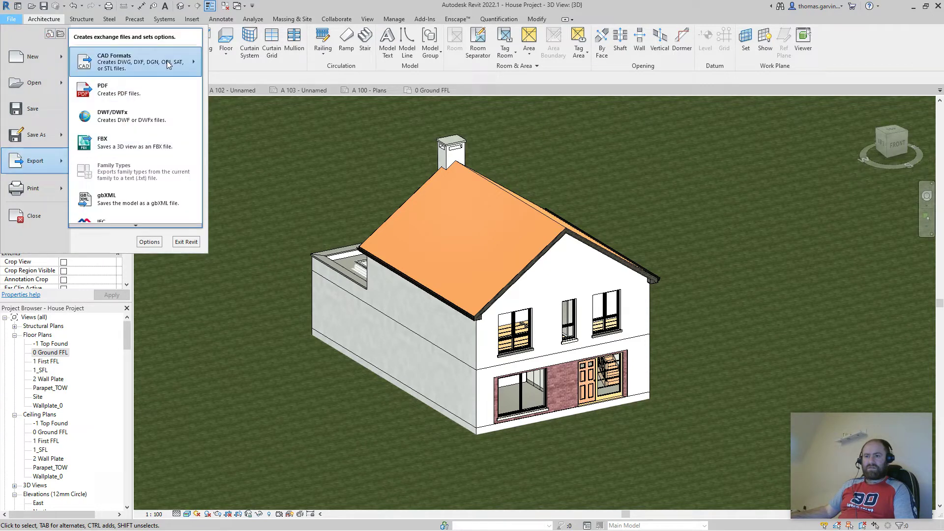
mouse_move(170, 64)
left_click(220, 57)
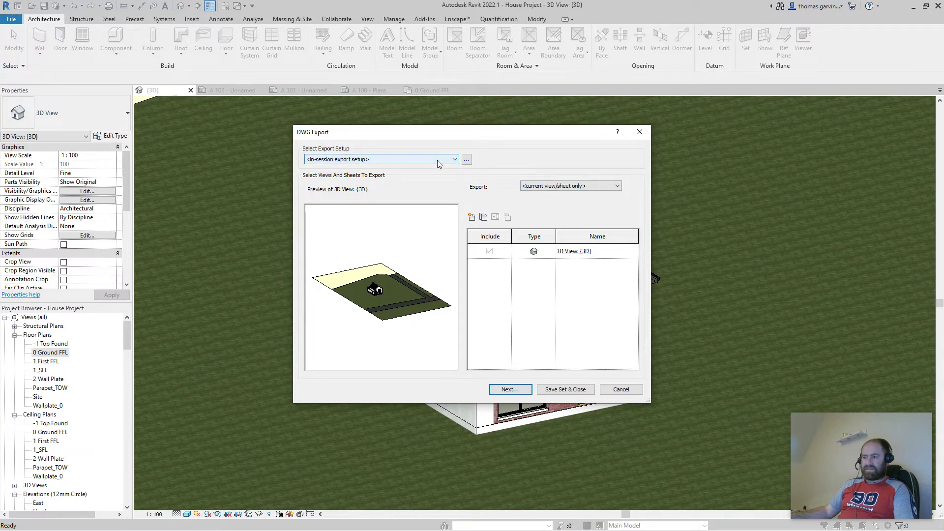
left_click(554, 187)
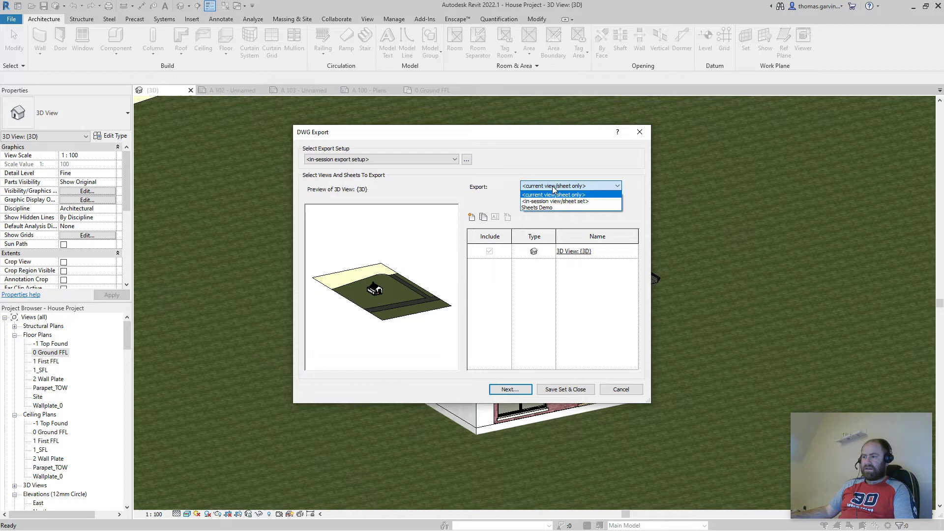
left_click(540, 208)
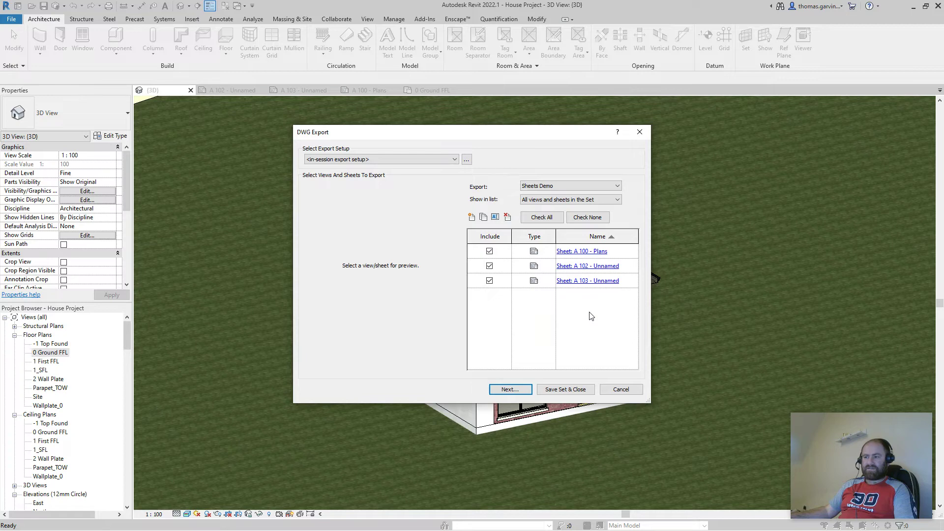
left_click(510, 389)
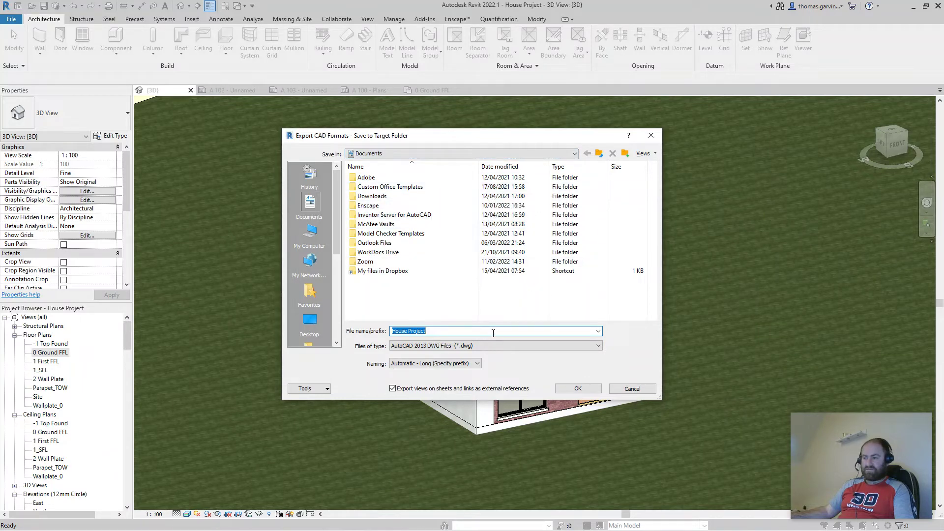
Keep Automatic - Long naming with prefix House Project and save the DWG files to Documents
left_click(454, 364)
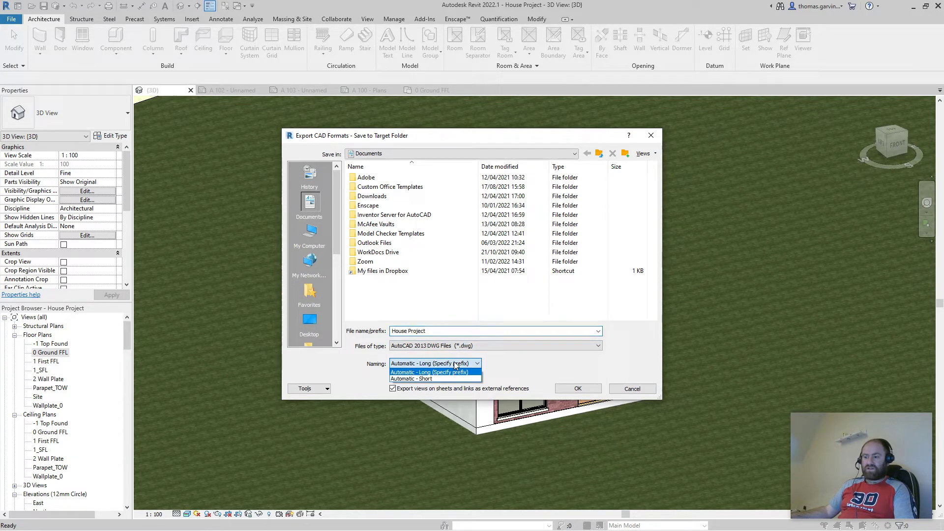
left_click(442, 370)
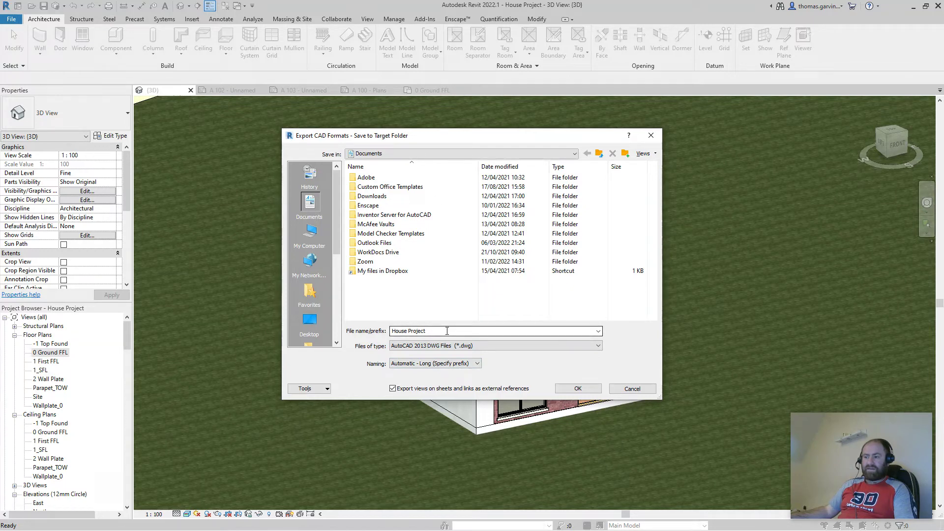
key("Down")
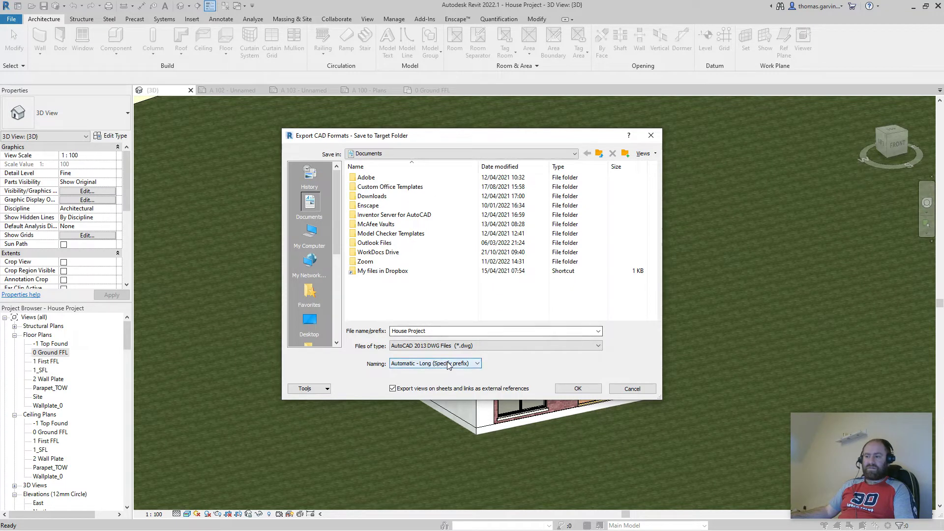
key("alt+Down")
key("Return")
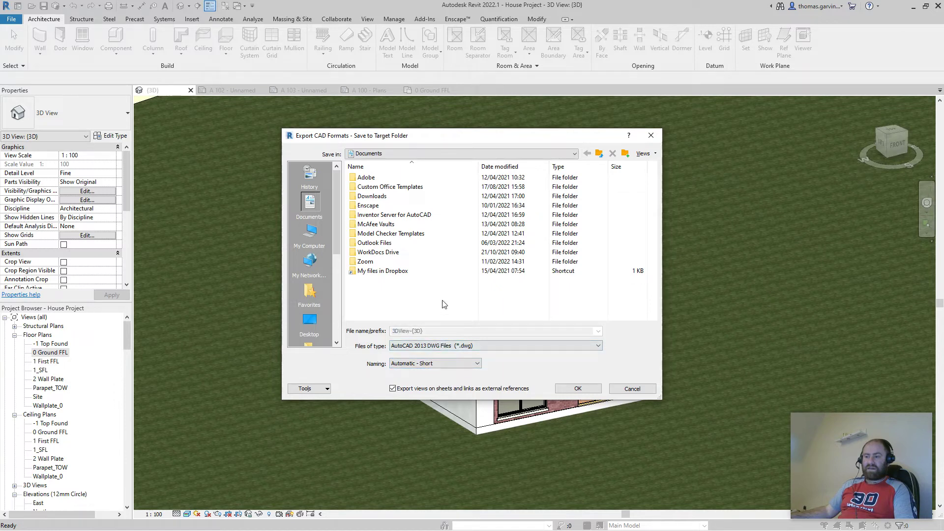
left_click(460, 364)
left_click(459, 372)
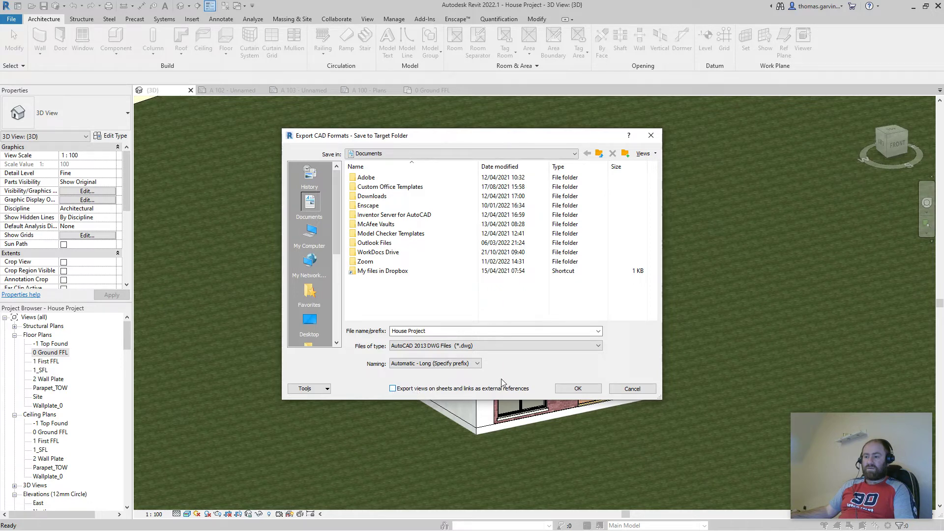
left_click(578, 388)
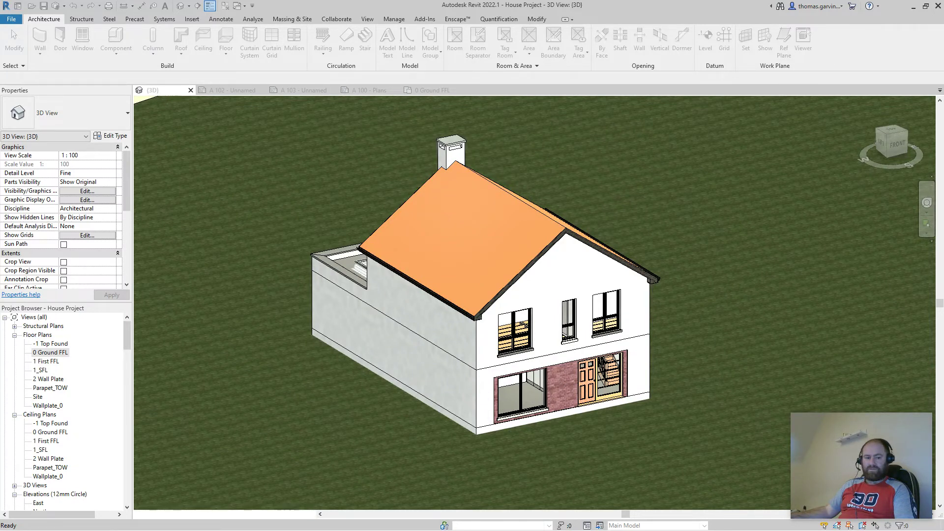
Open File Explorer at Documents and select 'House Project-Sheet - A 100 - Plans.dwg'
key("alt+Tab")
key("super+Down")
key("super+Down")
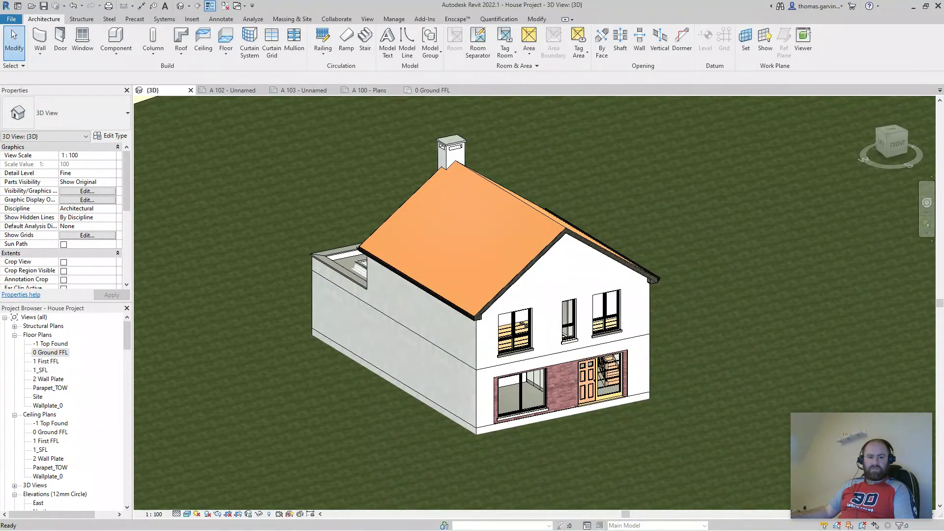
key("super+e")
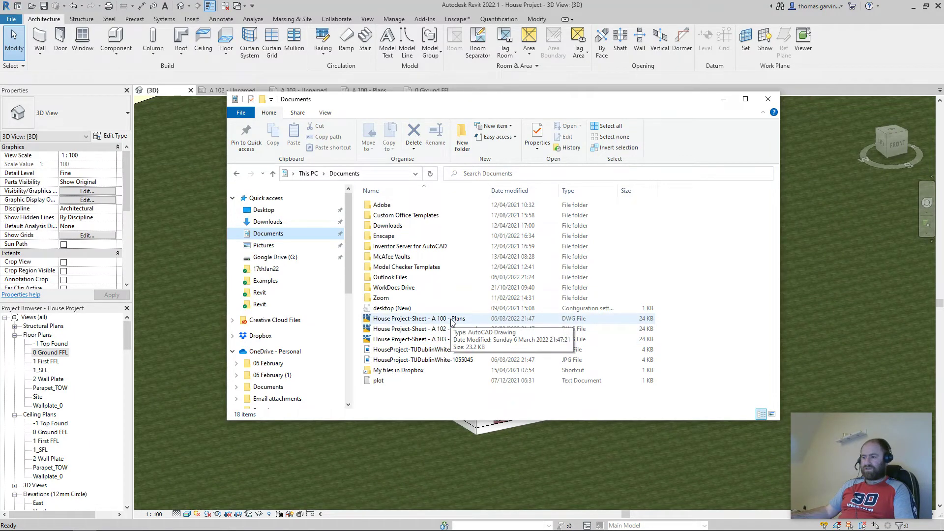
left_click(453, 321)
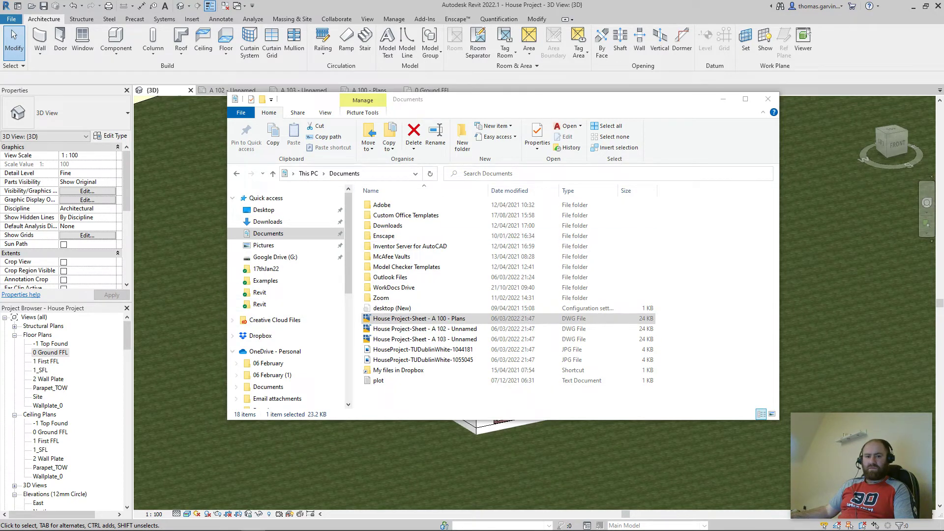
Open the A 100 - Plans drawing and zoom and pan to show the full sheet and title block
left_click(723, 99)
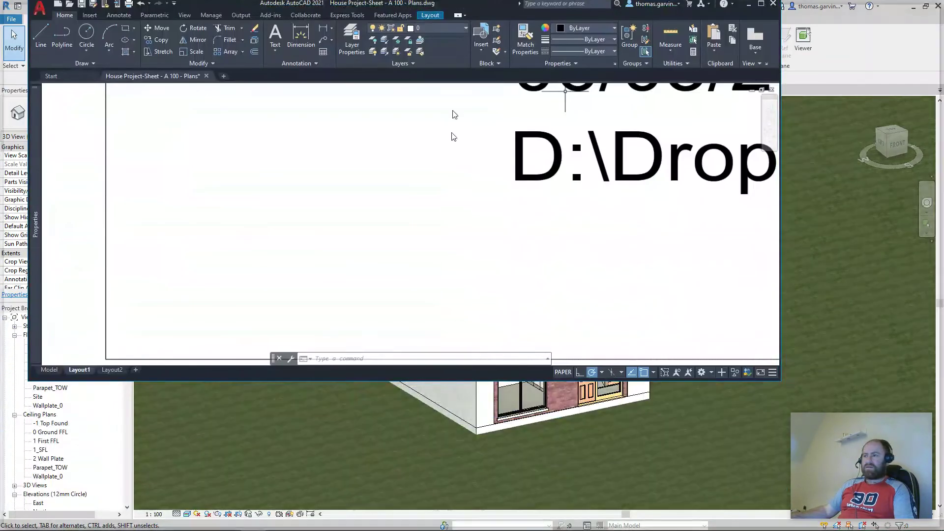
scroll(461, 264, "down", 6)
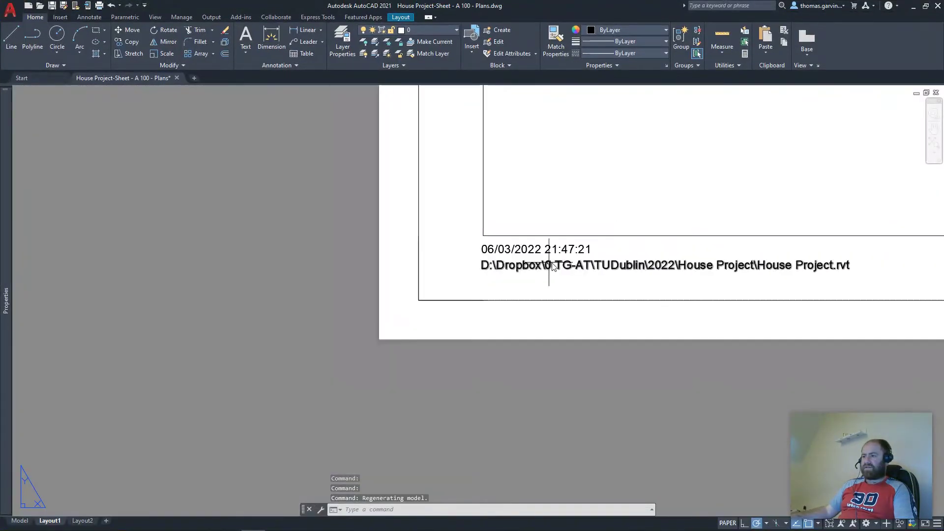
middle_click_drag(717, 240, 411, 453)
scroll(618, 320, "down", 2)
middle_click_drag(617, 320, 428, 364)
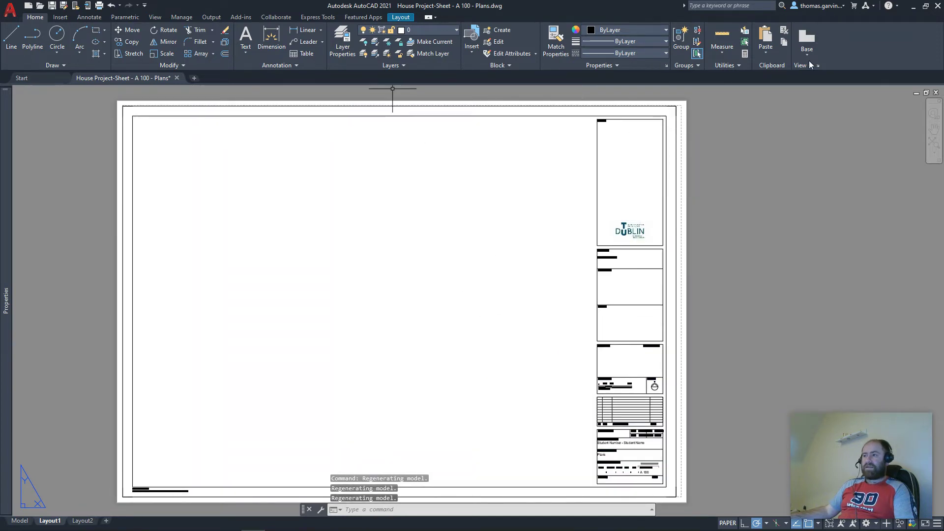
Back in Revit, open the 0 Ground FFL floor plan and start a DWG export
left_click(912, 7)
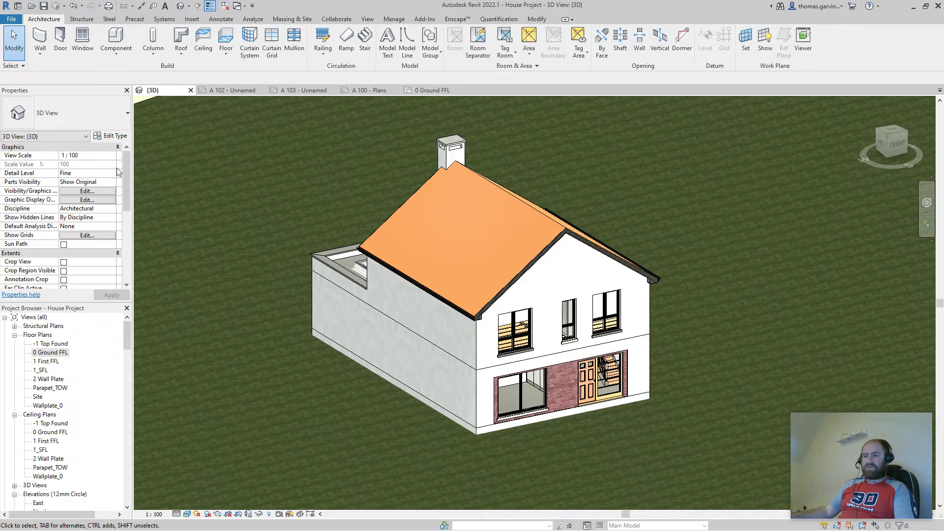
double_click(52, 353)
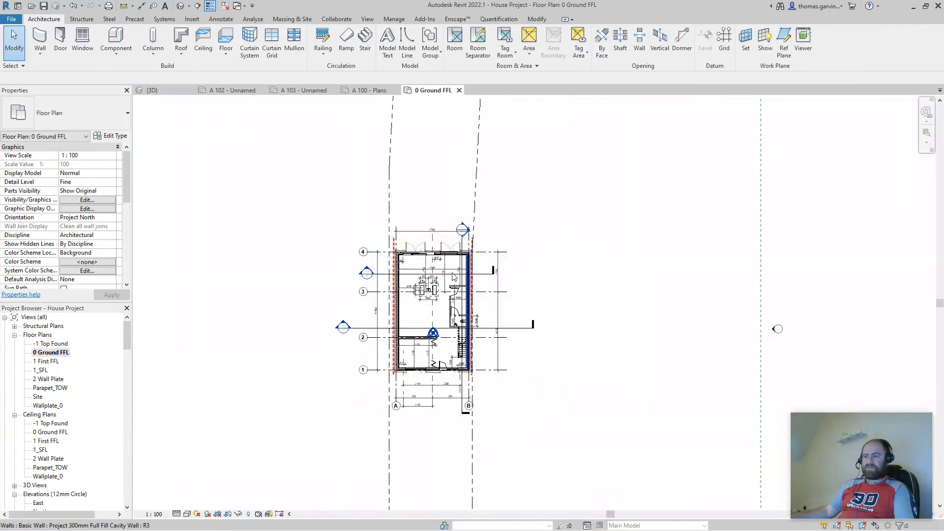
scroll(473, 249, "up", 3)
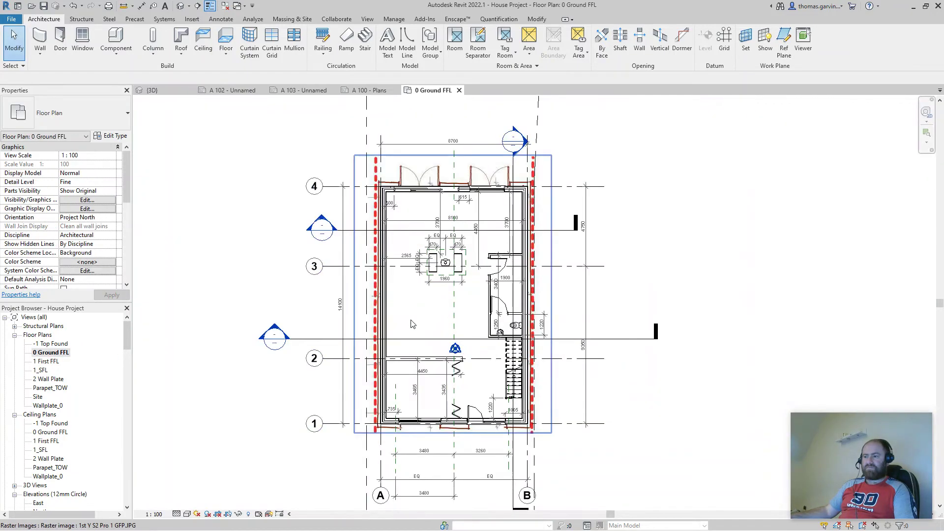
left_click(12, 20)
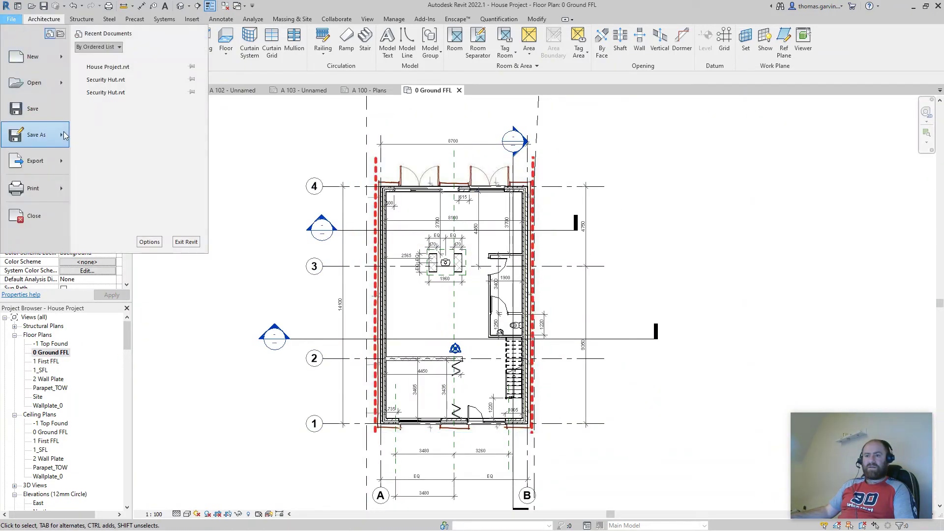
mouse_move(94, 162)
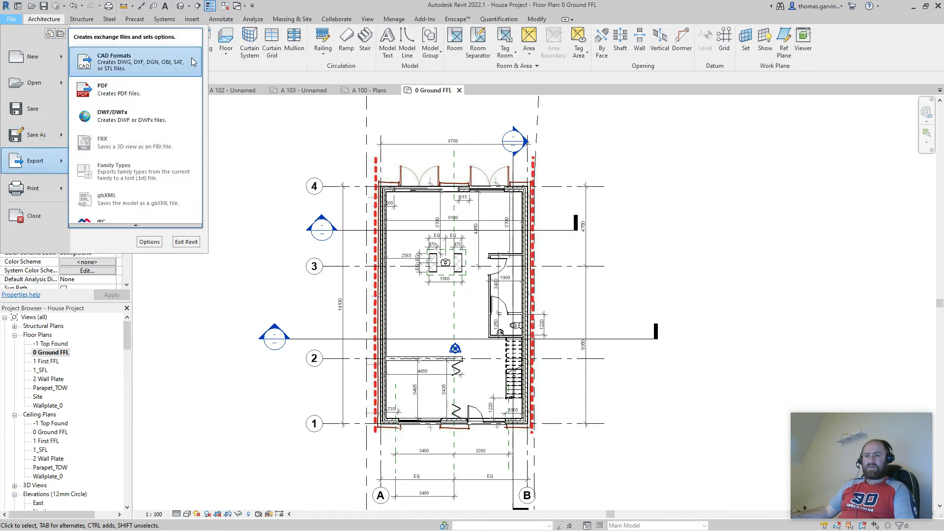
mouse_move(190, 57)
left_click(240, 59)
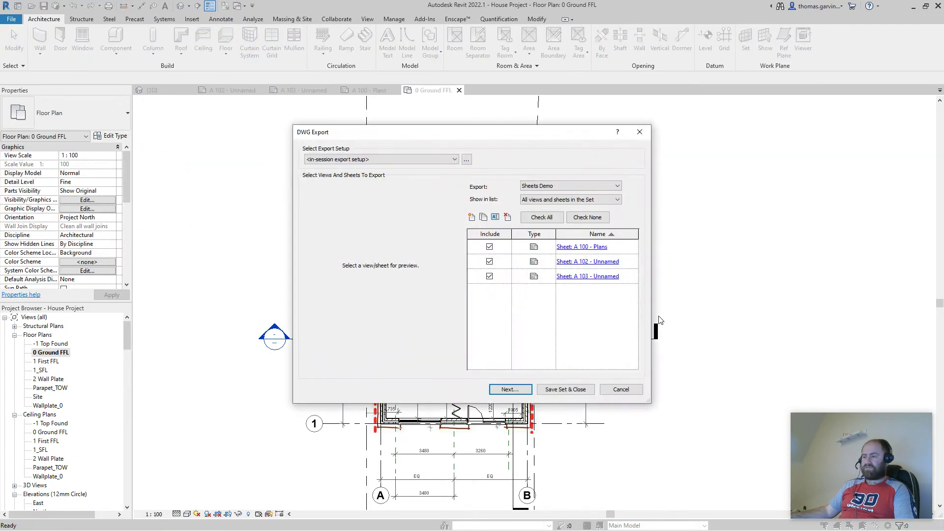
Export only the current view as a DWG into Documents and locate the Floor Plan file
left_click(548, 190)
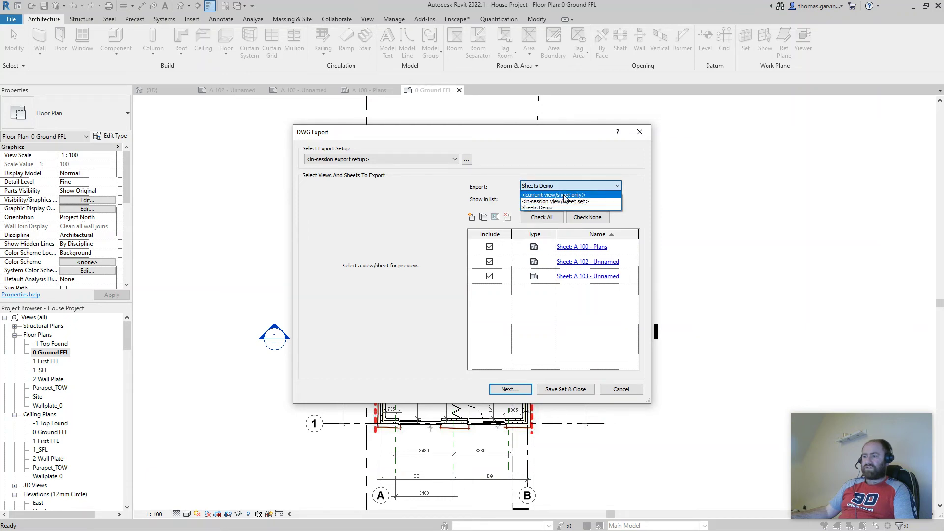
left_click(563, 194)
left_click(511, 390)
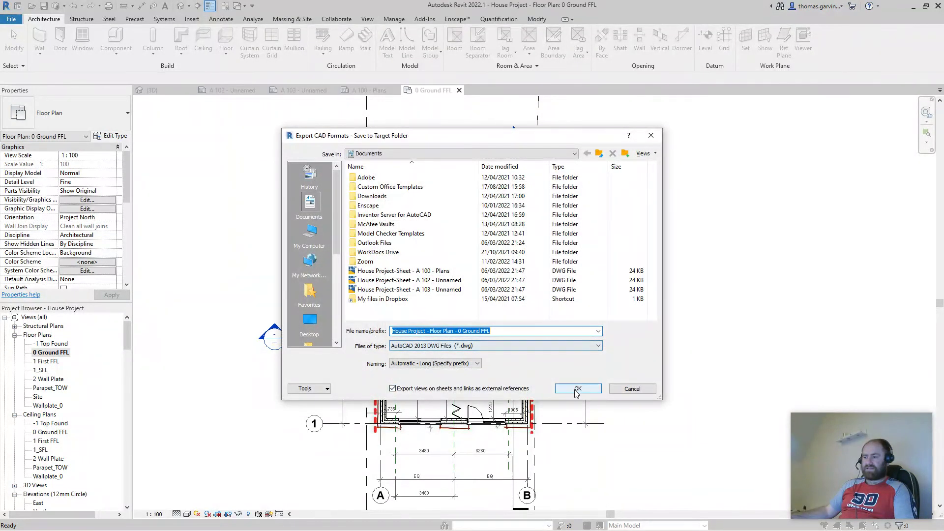
left_click(578, 389)
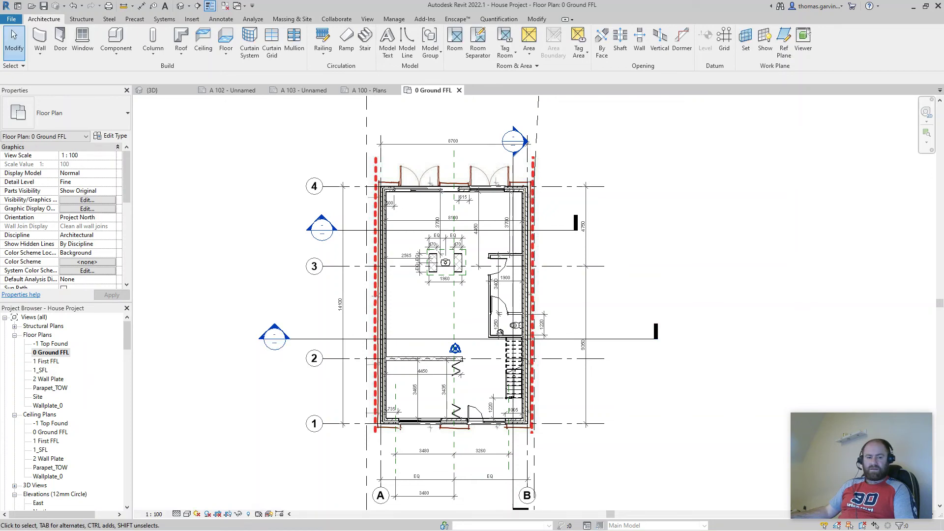
key("alt+Tab")
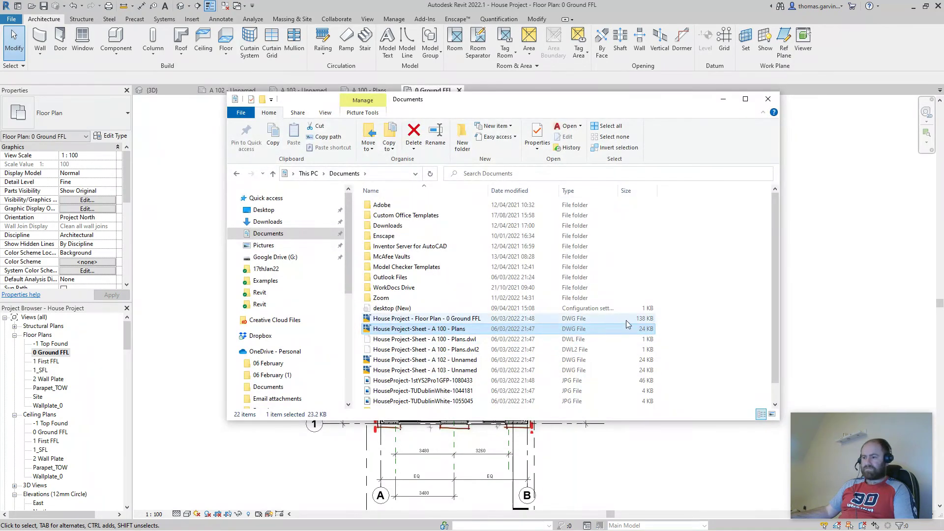
left_click(469, 319)
Open the Floor Plan - 0 Ground FFL DWG in AutoCAD and look over the rooms
double_click(462, 318)
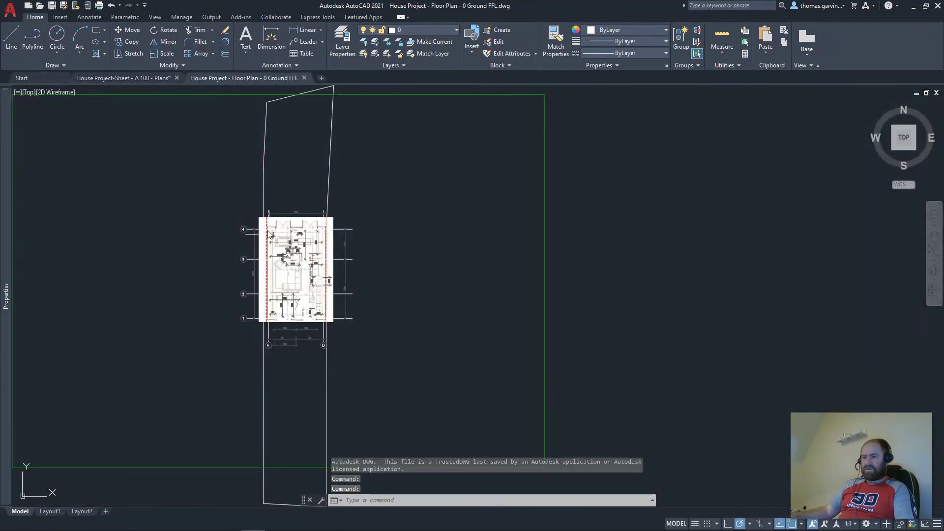
scroll(254, 193, "down", 3)
scroll(356, 186, "up", 5)
scroll(356, 186, "up", 5)
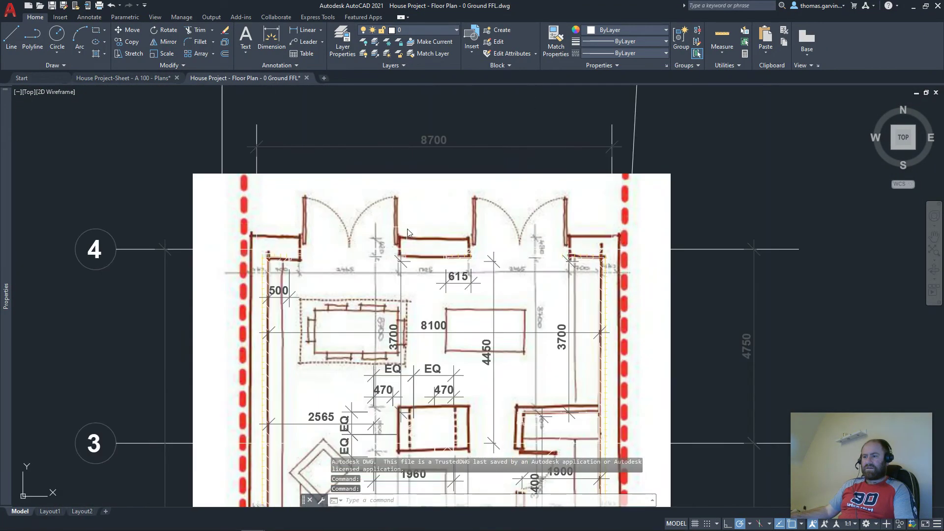
middle_click_drag(356, 186, 333, 144)
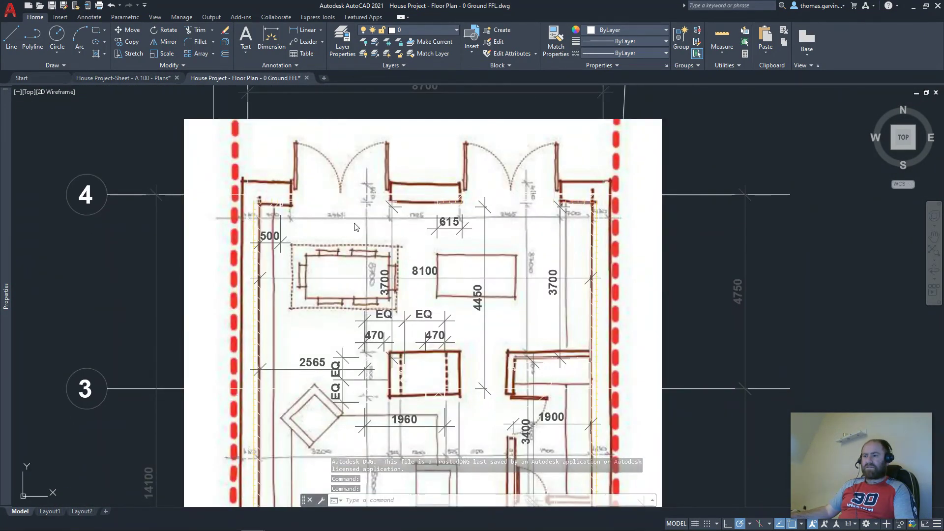
scroll(374, 241, "down", 4)
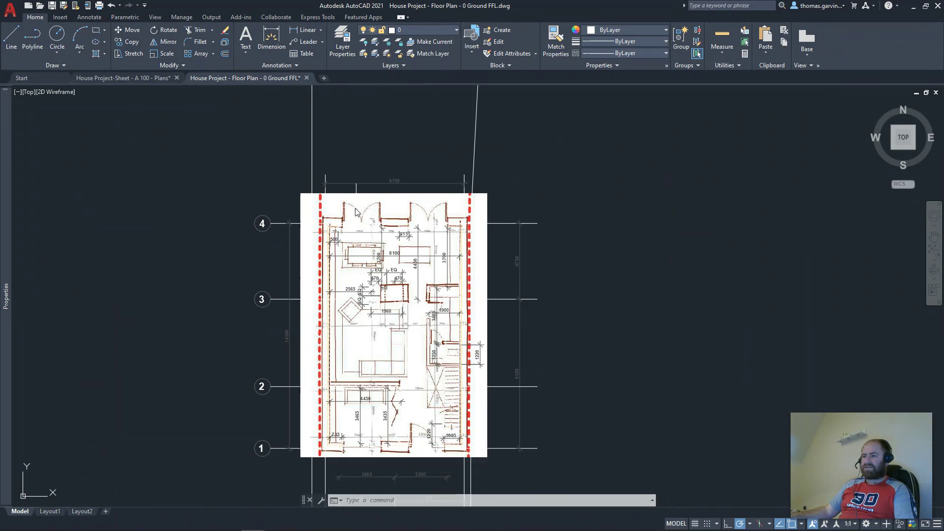
scroll(278, 220, "down", 2)
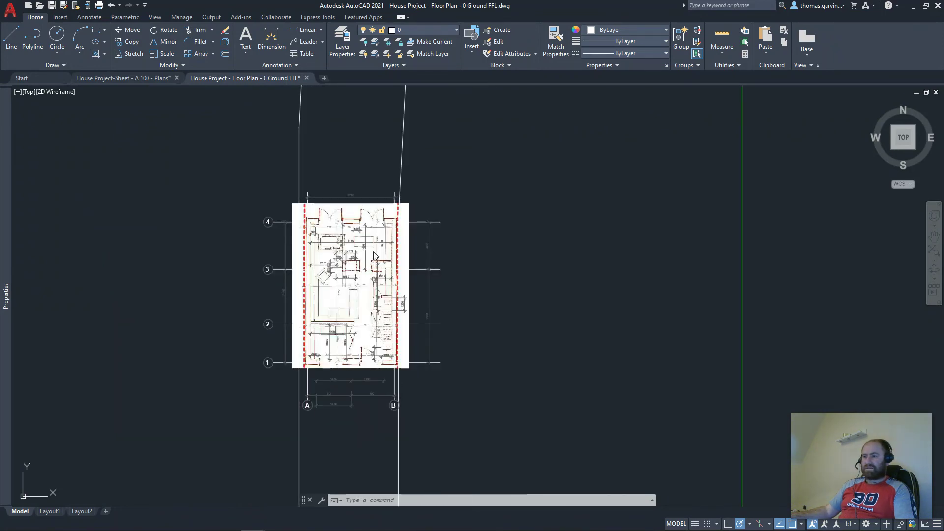
scroll(342, 220, "up", 7)
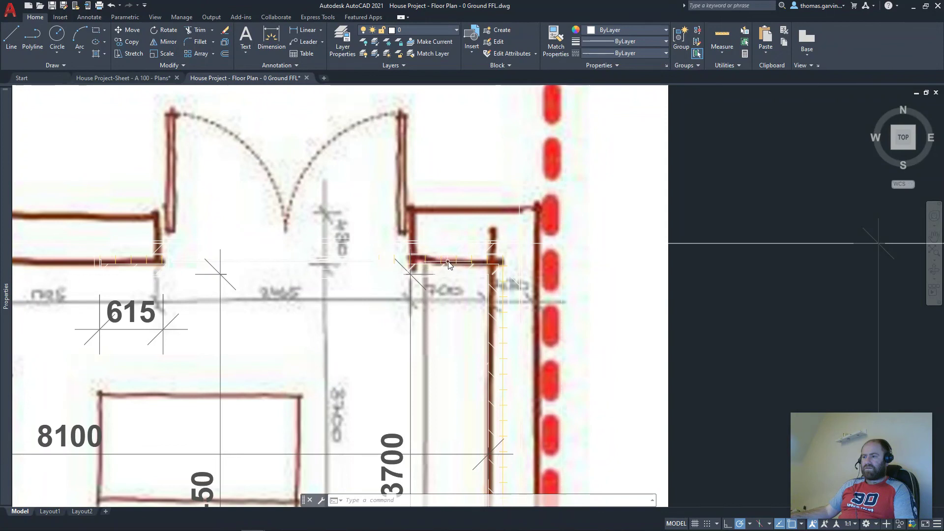
Erase the sketch image overlay from the plan, then minimize AutoCAD and Explorer to show Revit
left_click(717, 190)
left_click(661, 174)
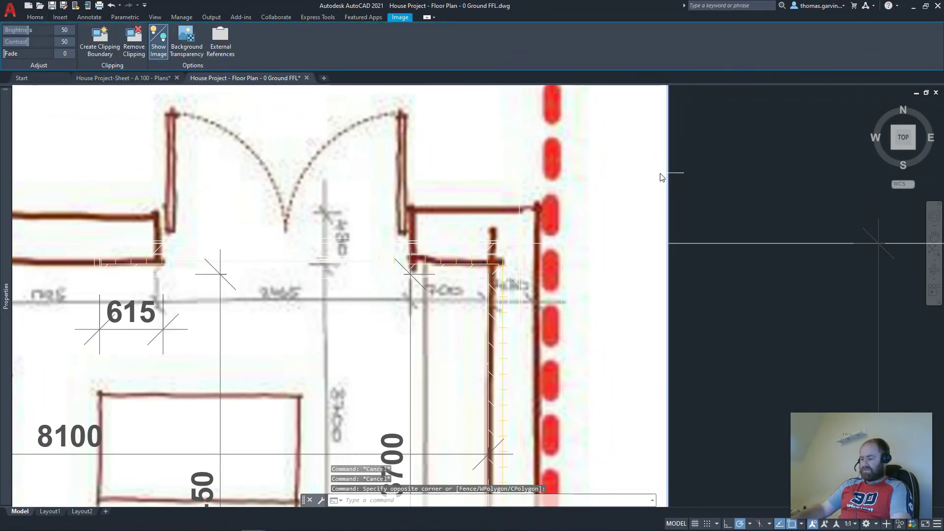
key("Delete")
scroll(625, 197, "down", 4)
scroll(580, 300, "down", 4)
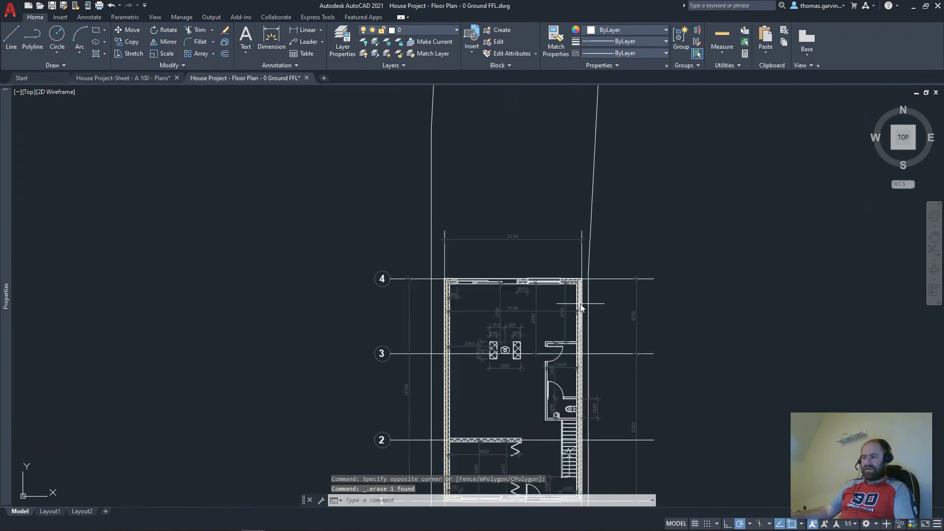
scroll(541, 319, "up", 6)
middle_click_drag(596, 257, 541, 318)
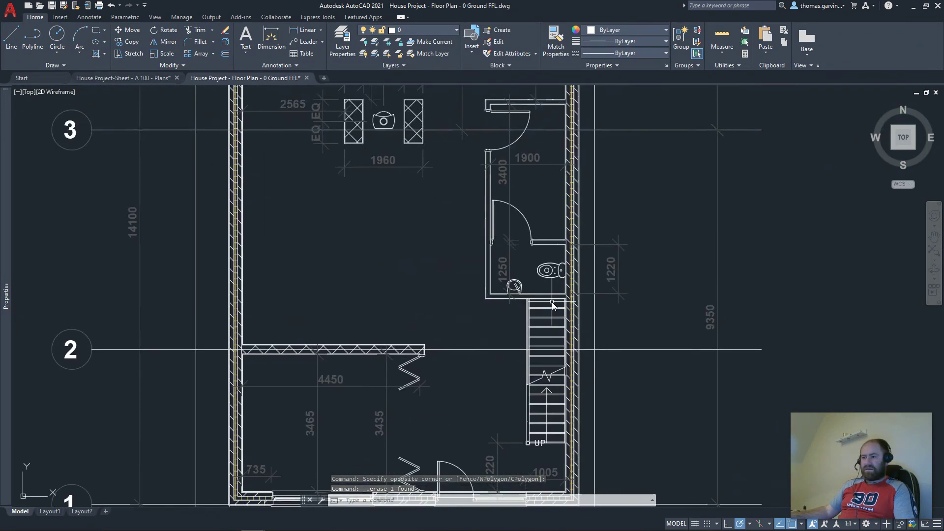
scroll(565, 305, "down", 3)
left_click(913, 9)
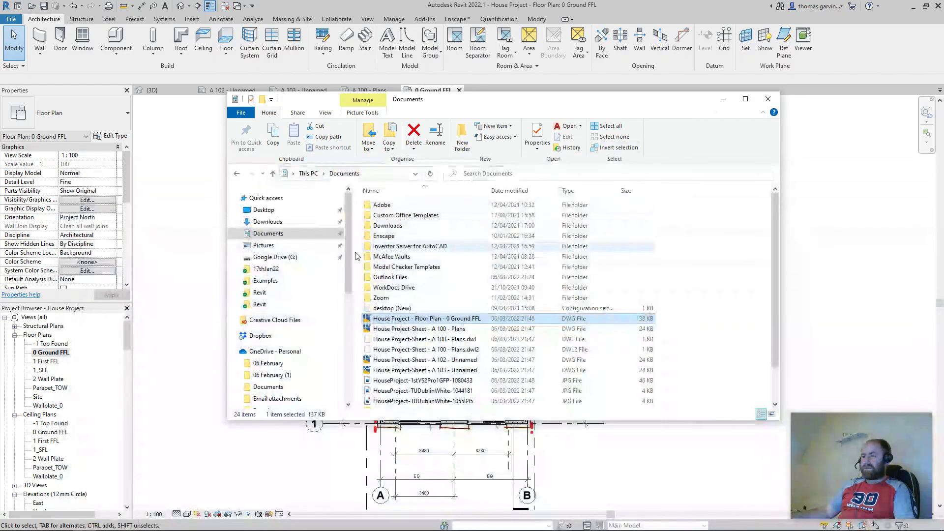
left_click(722, 99)
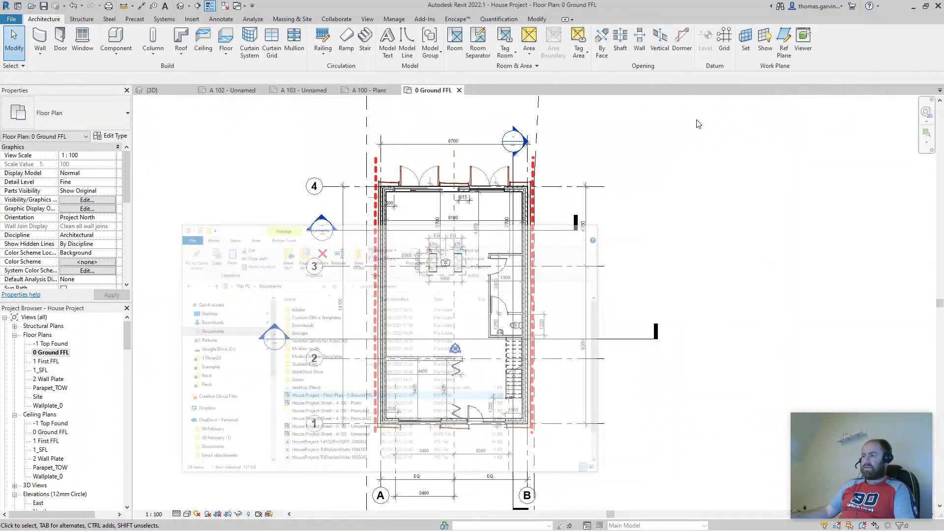